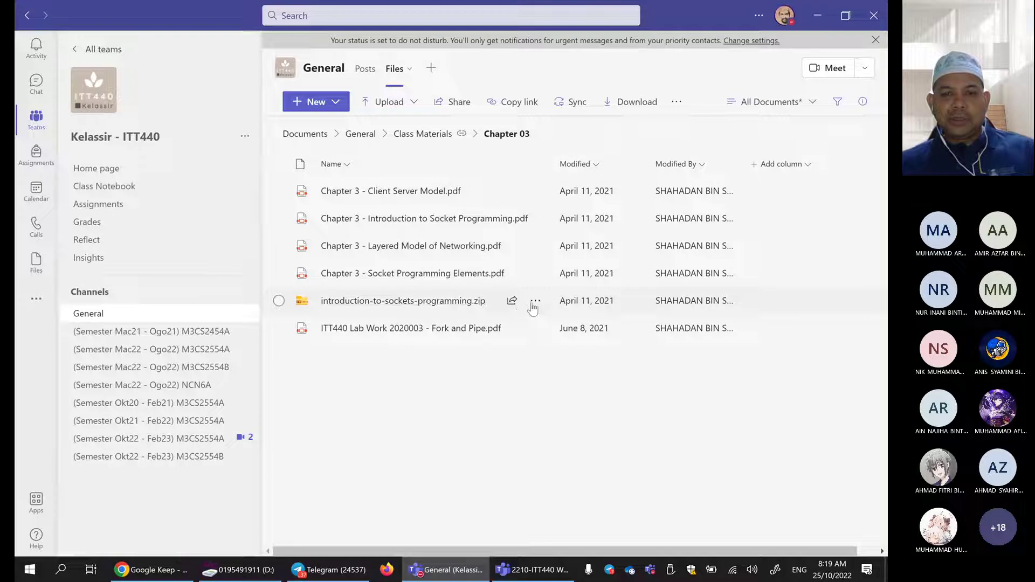
Step: Download introduction-to-sockets-programming.zip from the Chapter 03 class materials and minimize the Teams window
click(534, 302)
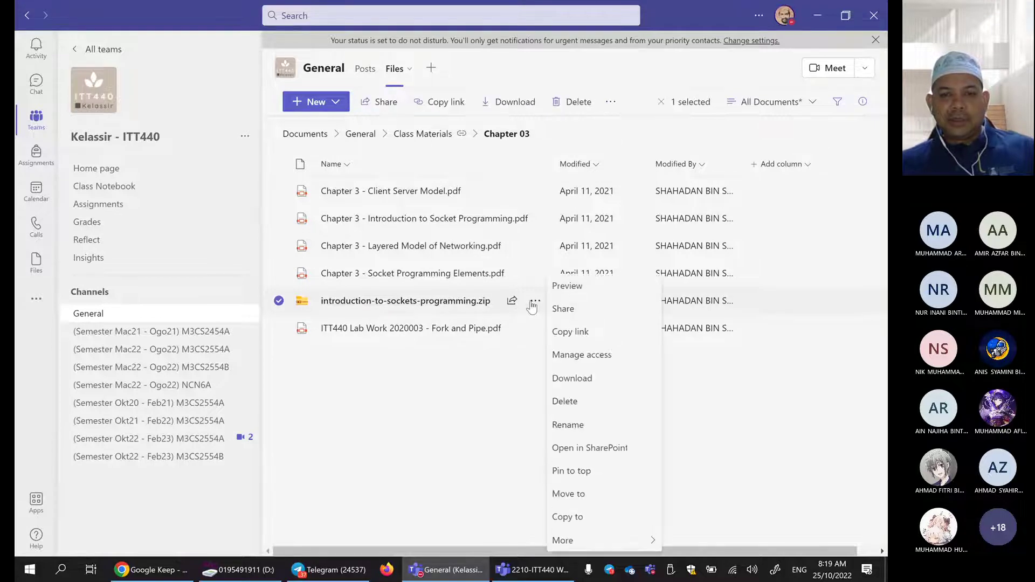
click(586, 359)
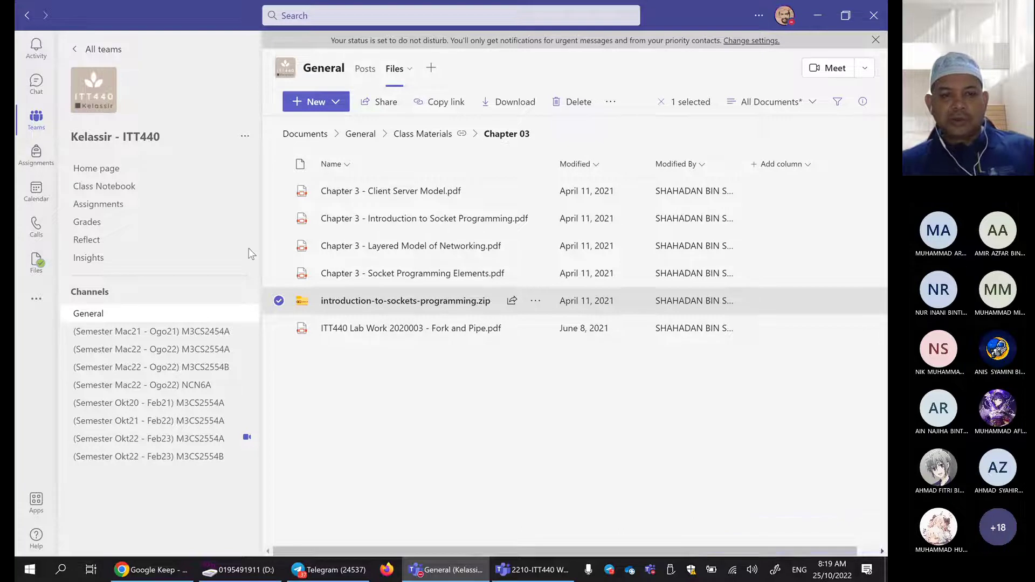
click(814, 18)
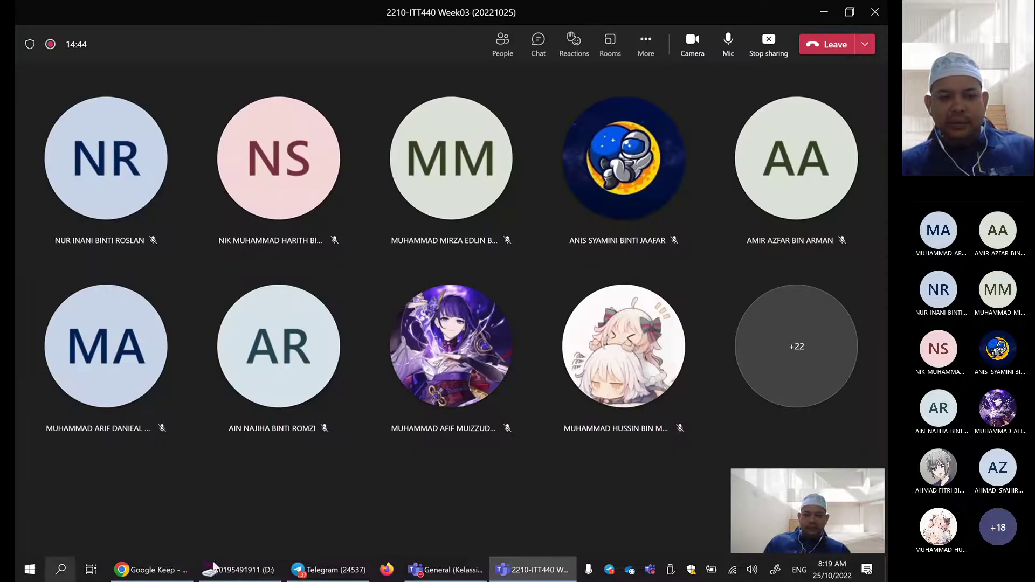
Step: In File Explorer, look for the downloaded zip in the Quick access Downloads folder and in the user profile's Downloads folder on drive C
click(225, 579)
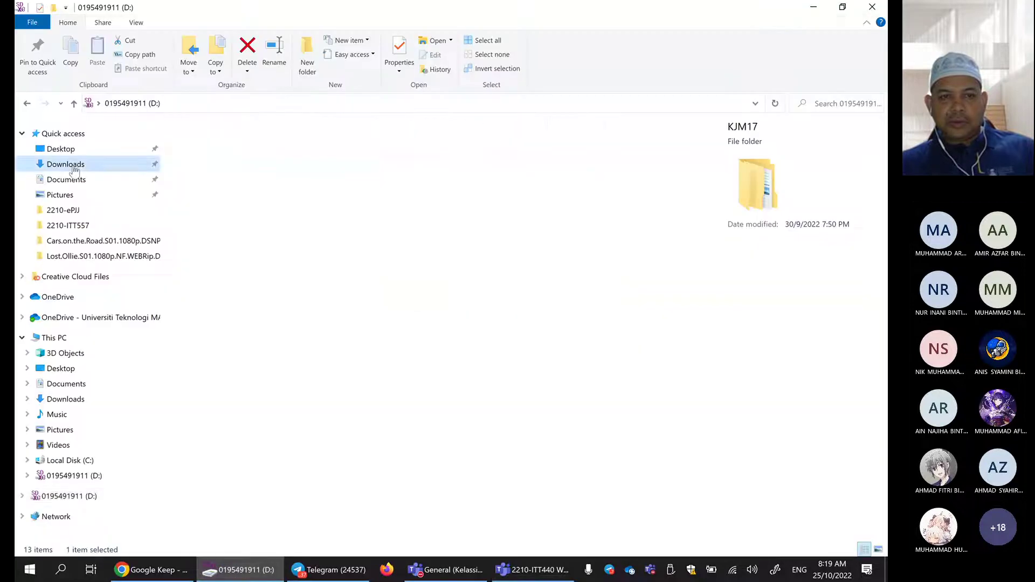
click(70, 164)
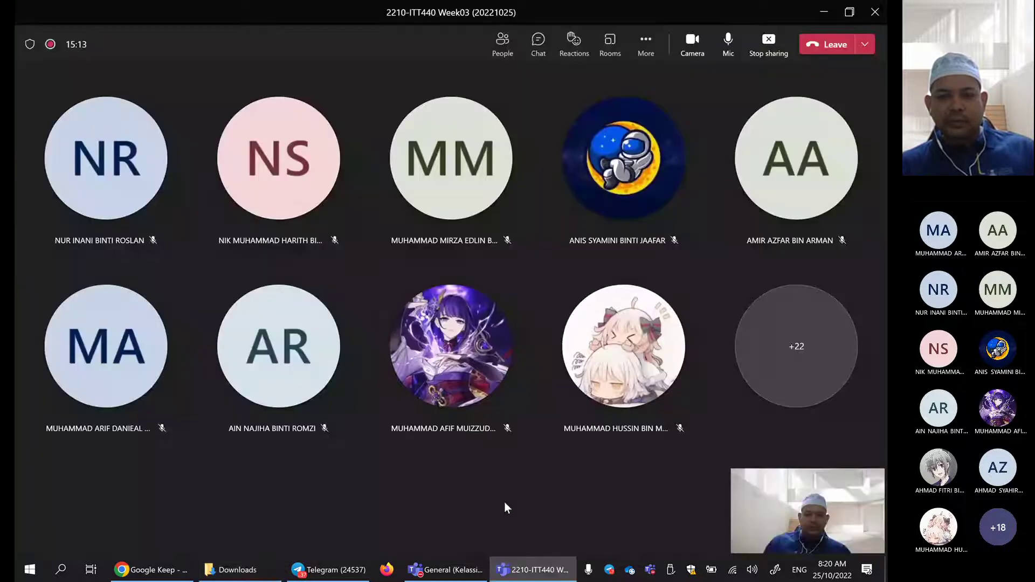
click(463, 575)
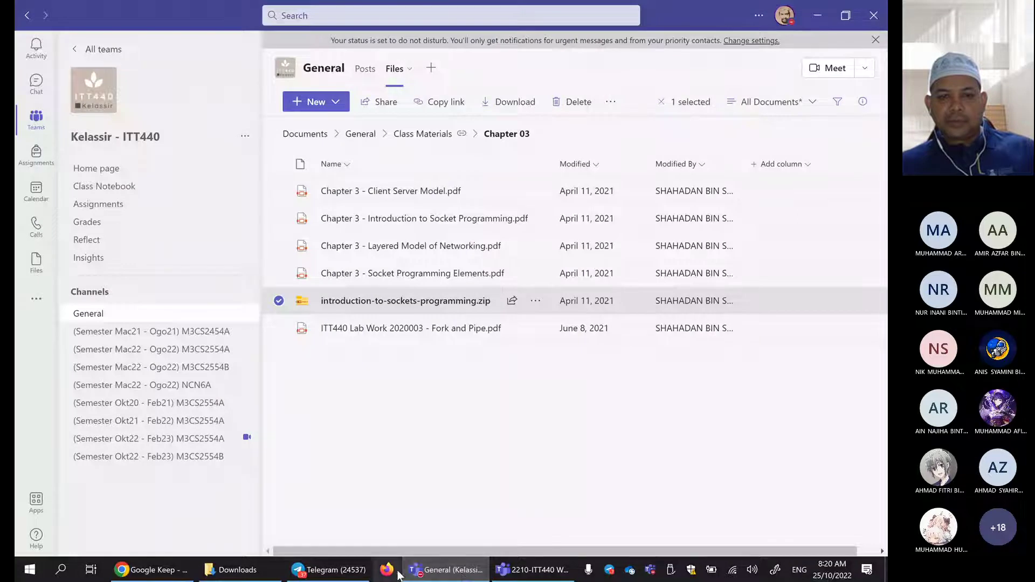
click(236, 570)
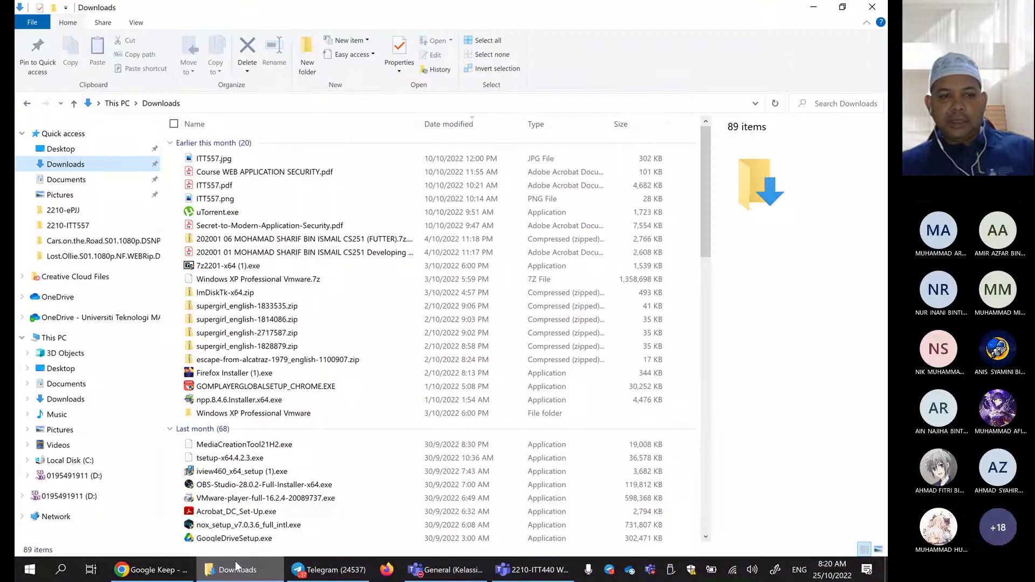
click(75, 460)
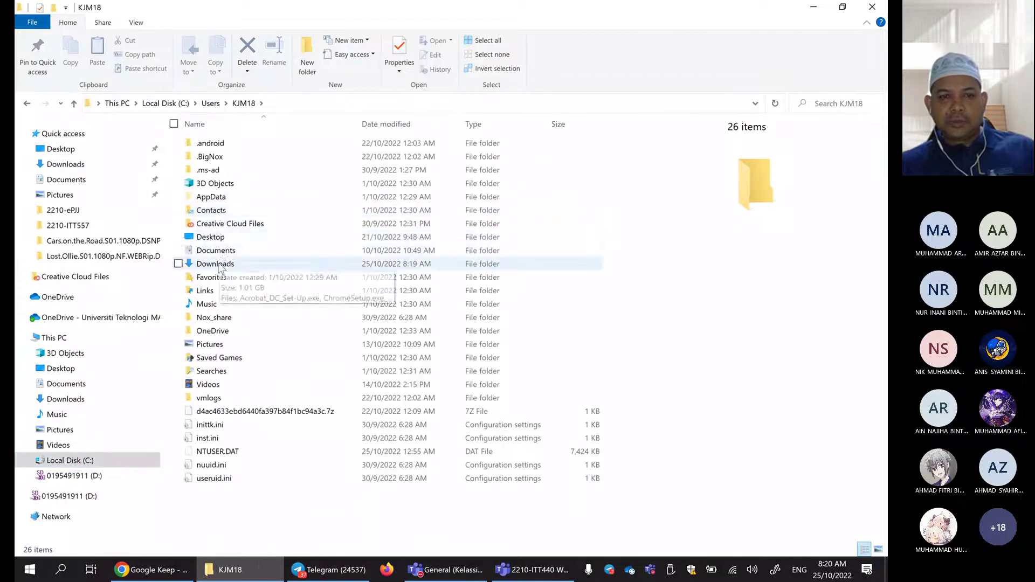
double_click(220, 266)
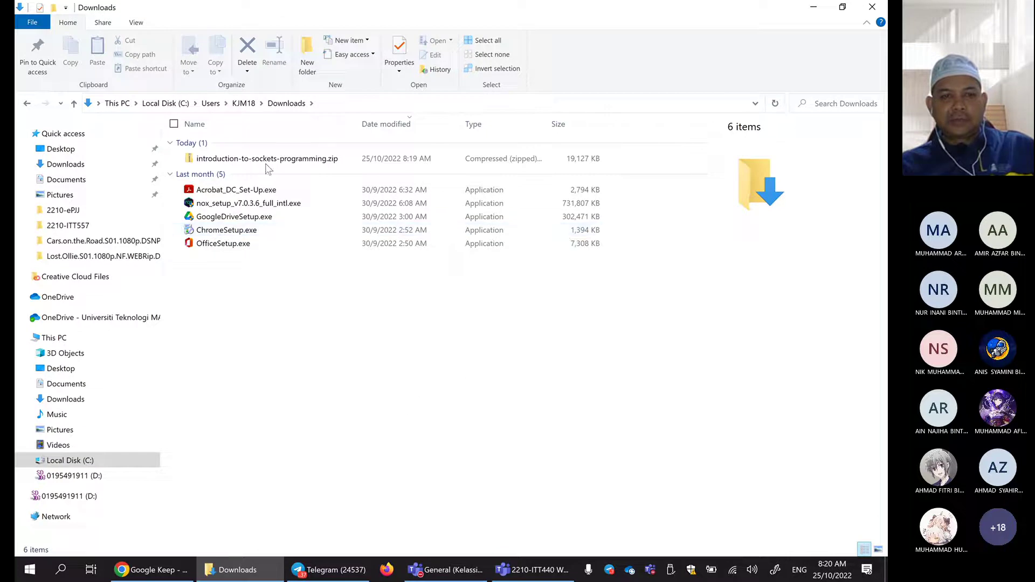
Step: Examine the general, sharing, security, previous versions and customization properties of the user profile's Downloads folder
click(244, 103)
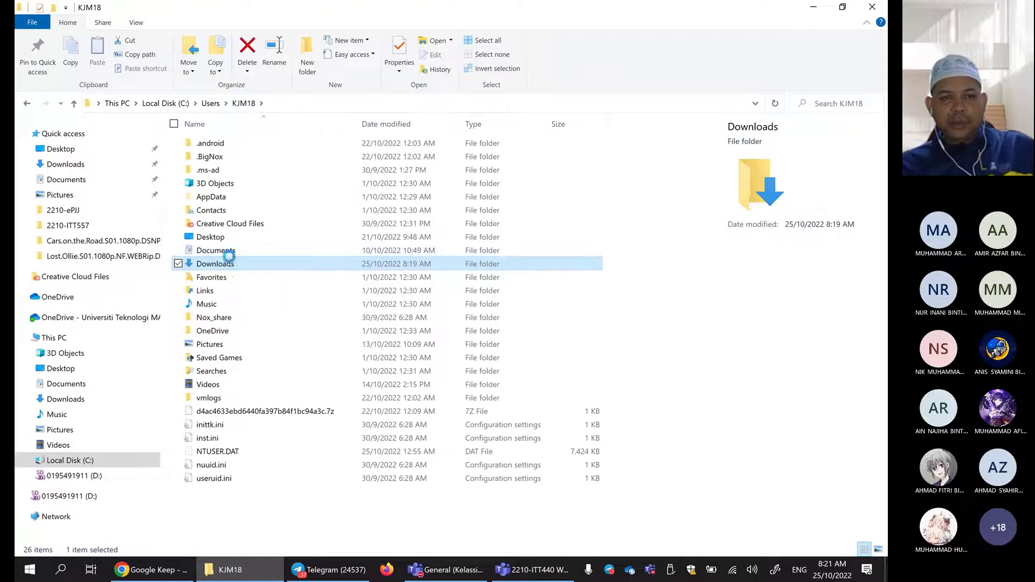
right_click(231, 260)
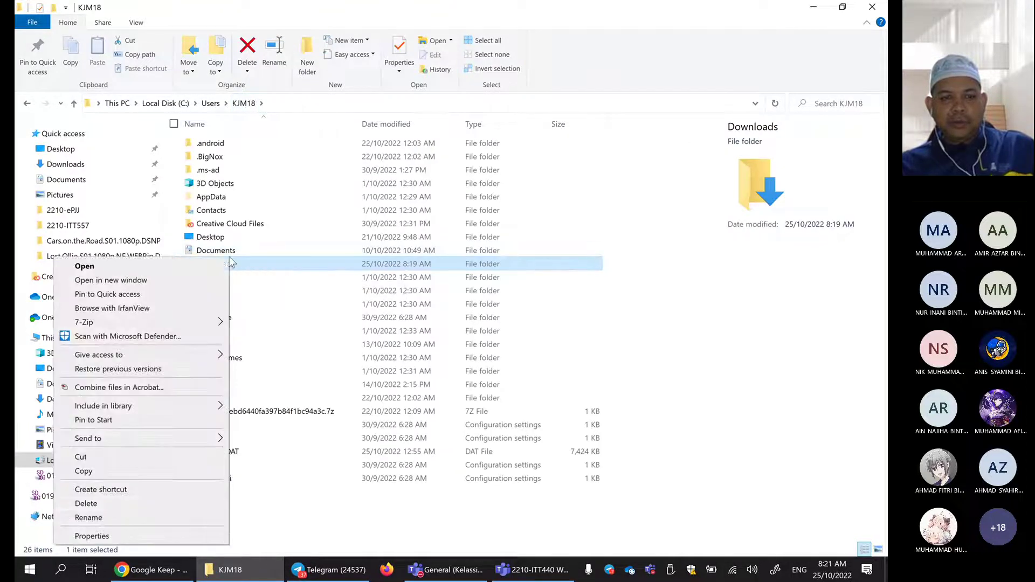
click(155, 539)
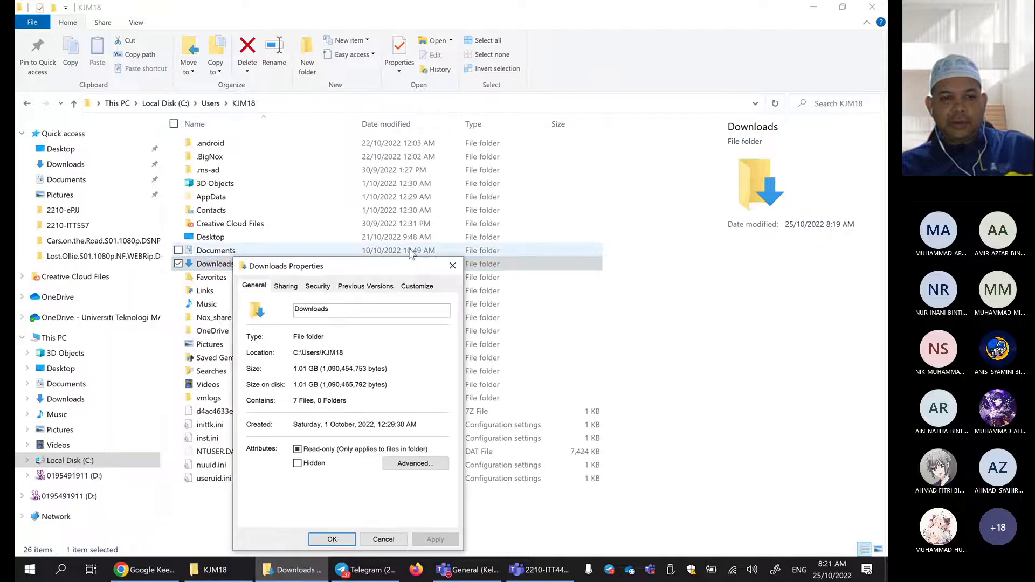
click(348, 287)
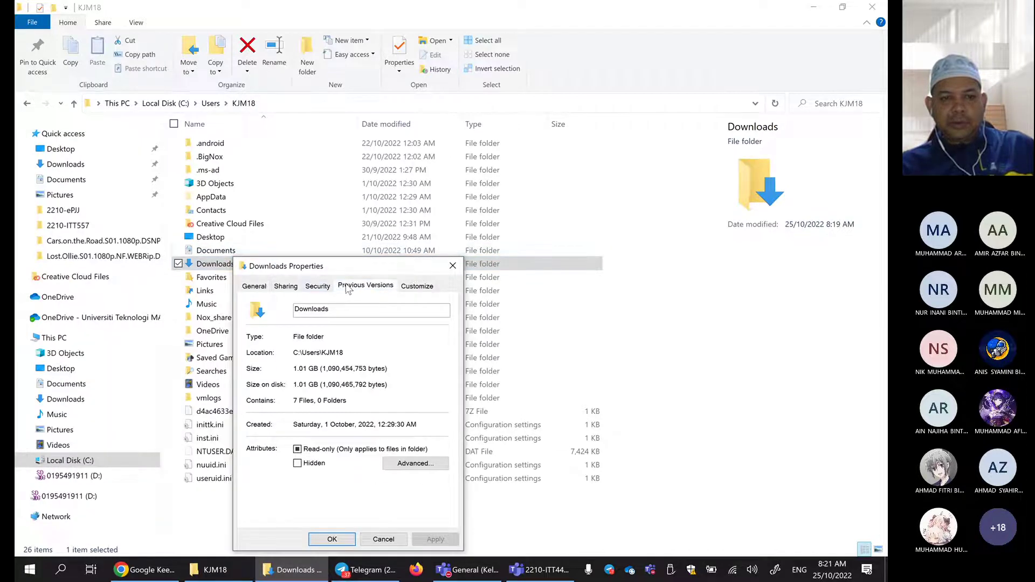
click(318, 287)
click(287, 288)
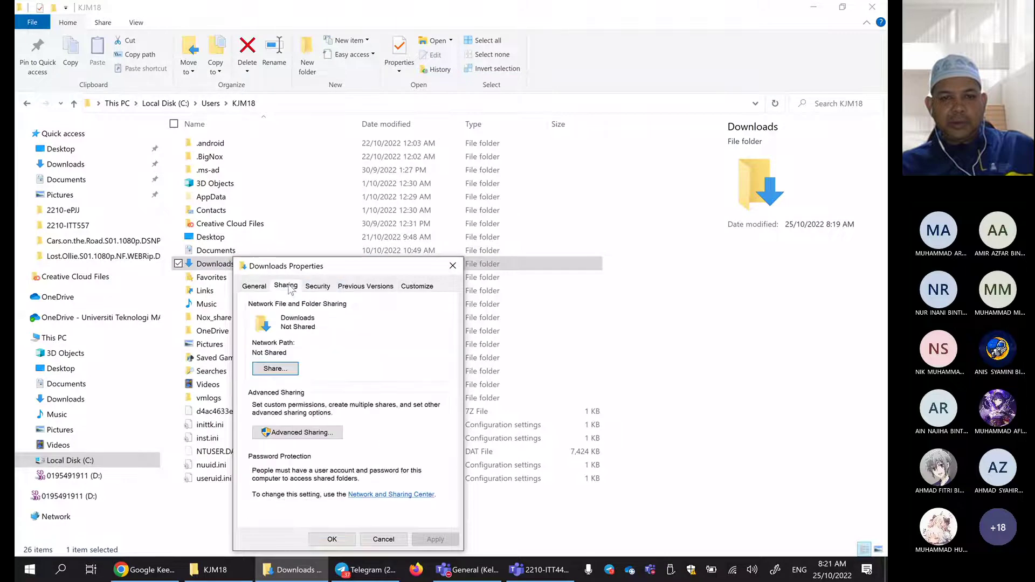
click(256, 286)
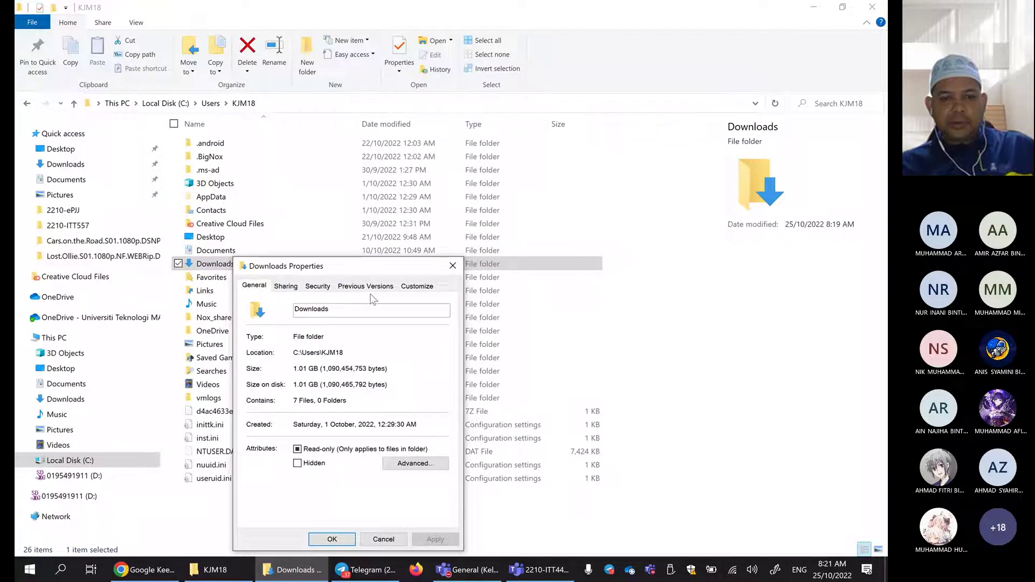
click(415, 287)
click(367, 287)
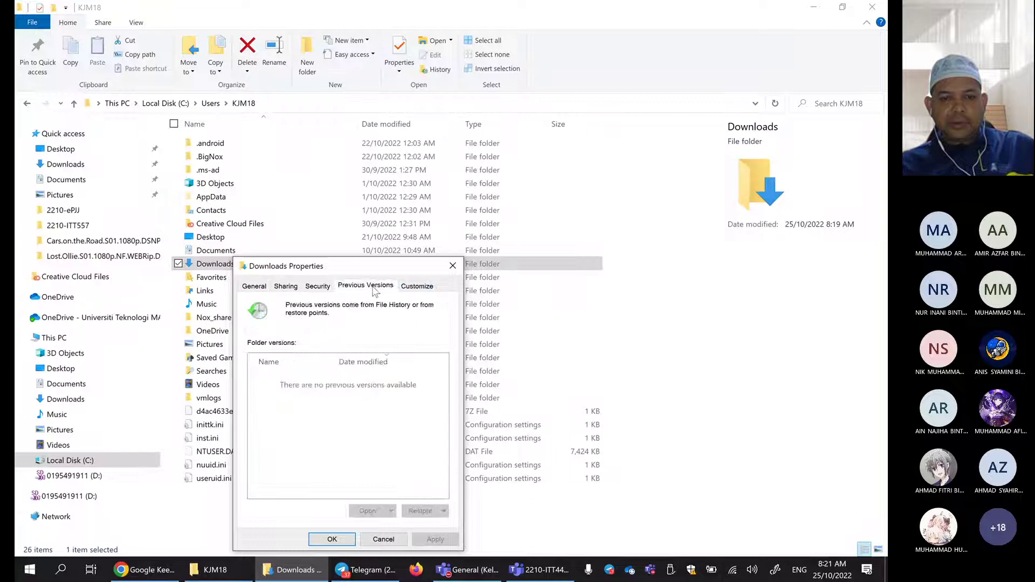
click(324, 287)
click(287, 287)
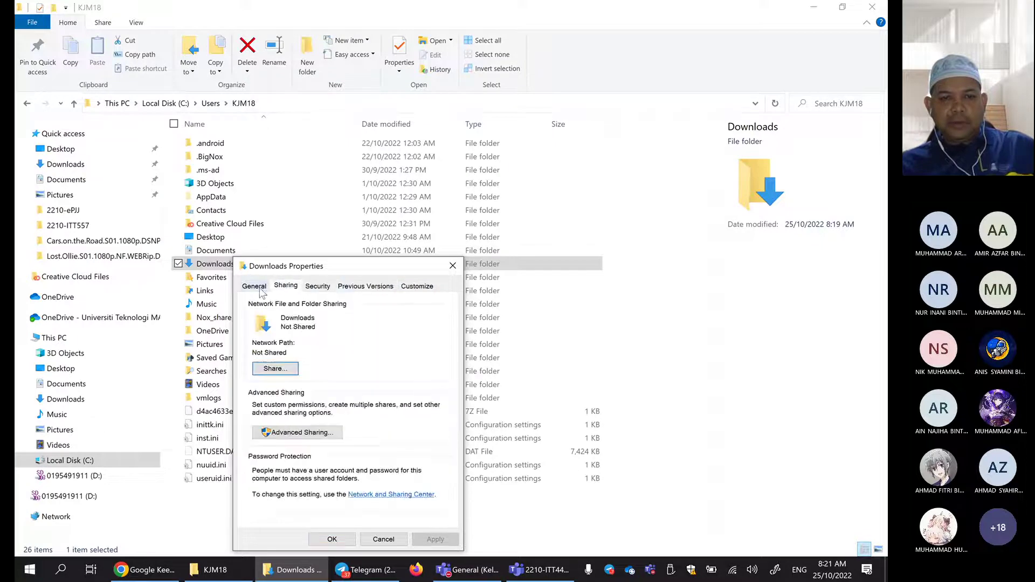
click(260, 292)
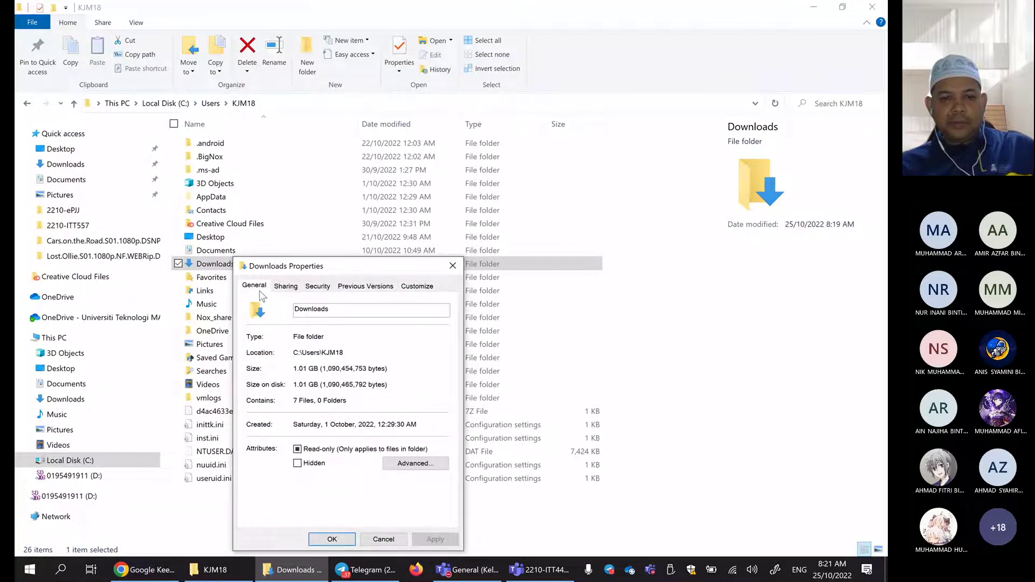
click(331, 540)
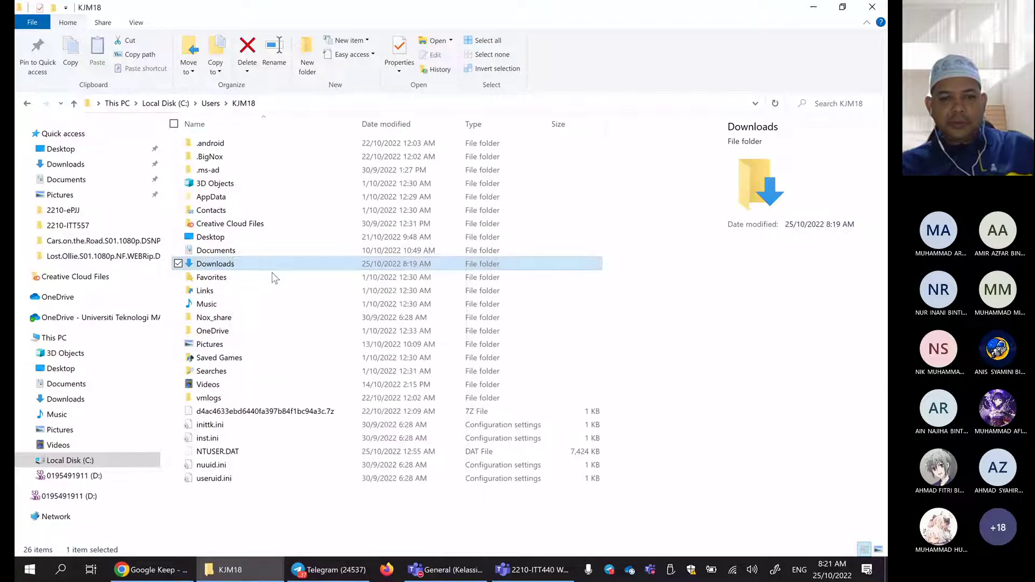
Step: Extract introduction-to-sockets-programming.zip with 7-Zip into an introduction-to-sockets-programming folder inside the user profile's Downloads folder
double_click(256, 264)
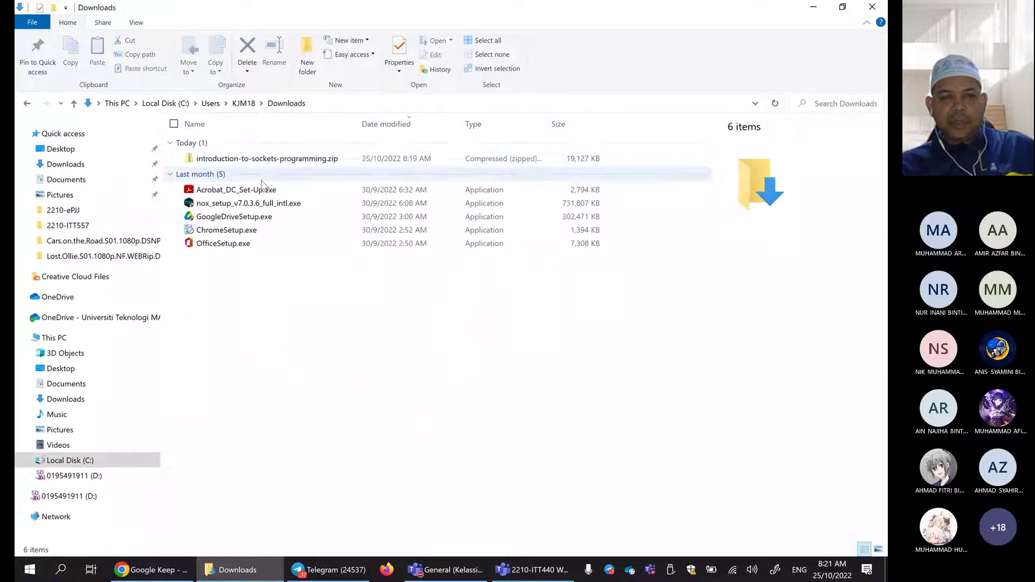
click(266, 162)
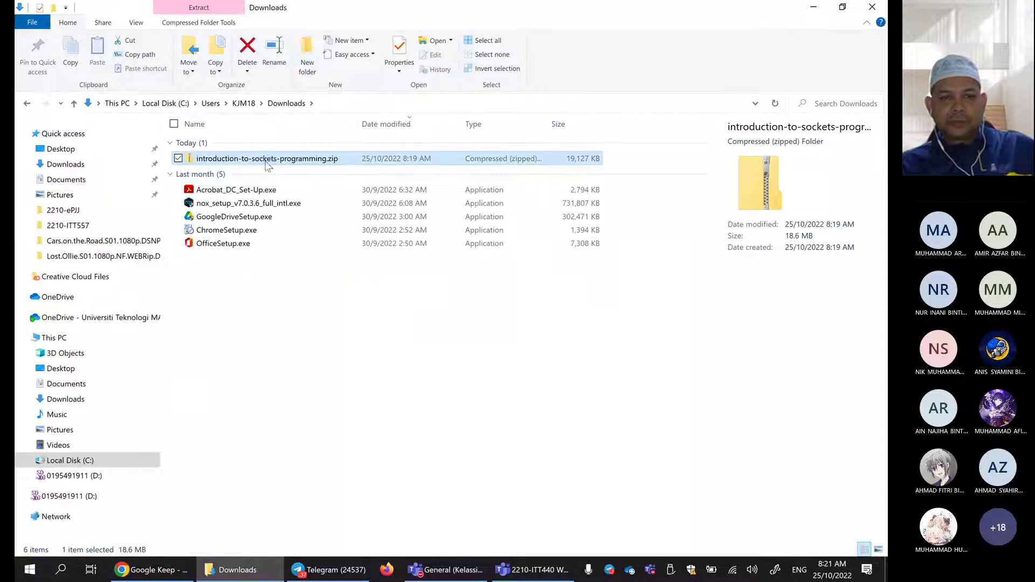
right_click(265, 161)
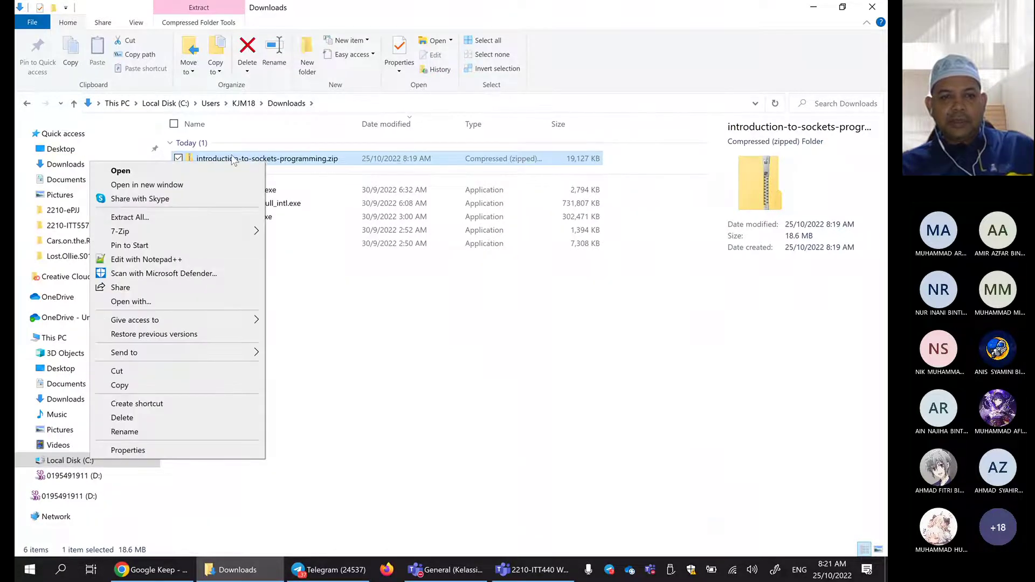
mouse_move(196, 230)
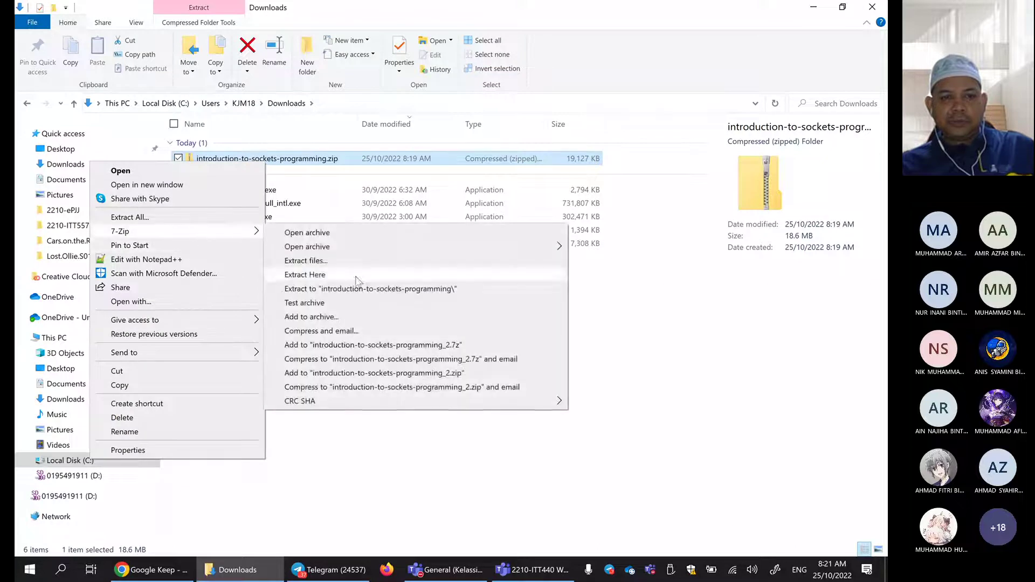
click(335, 289)
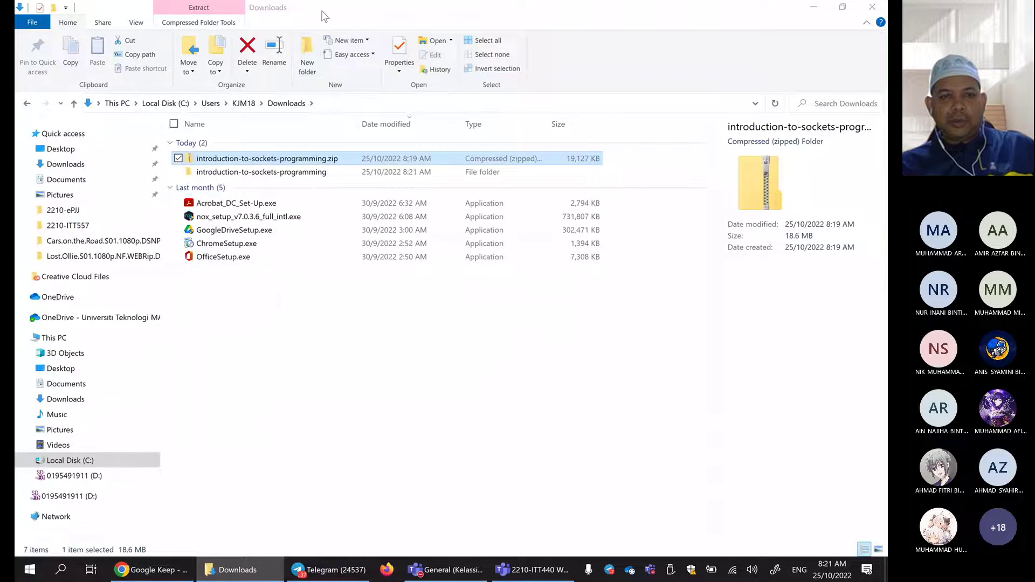
Step: Restore and enlarge the Downloads window, and cut all the files and folders it contains
drag(325, 17, 452, 33)
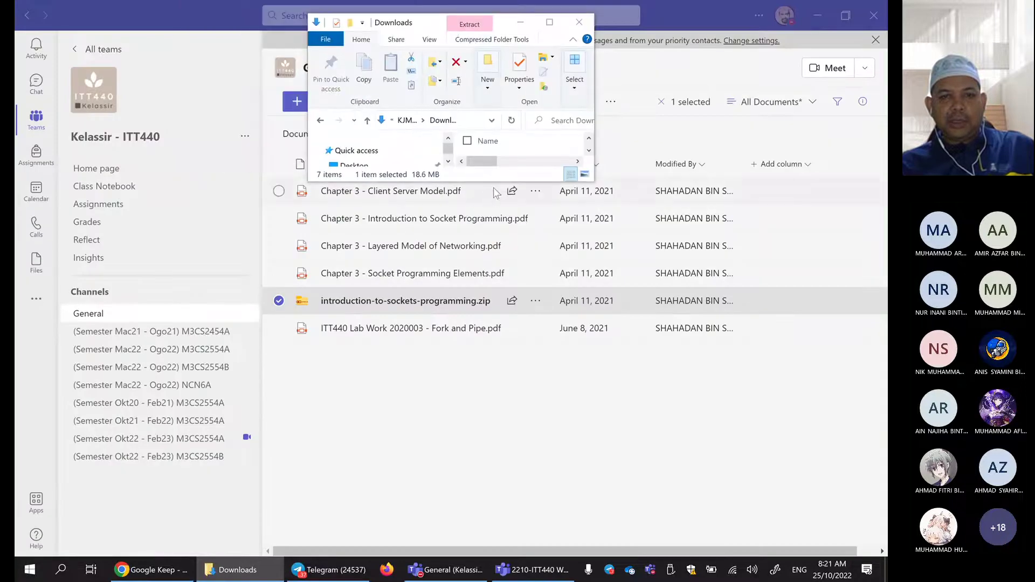
drag(494, 184, 529, 369)
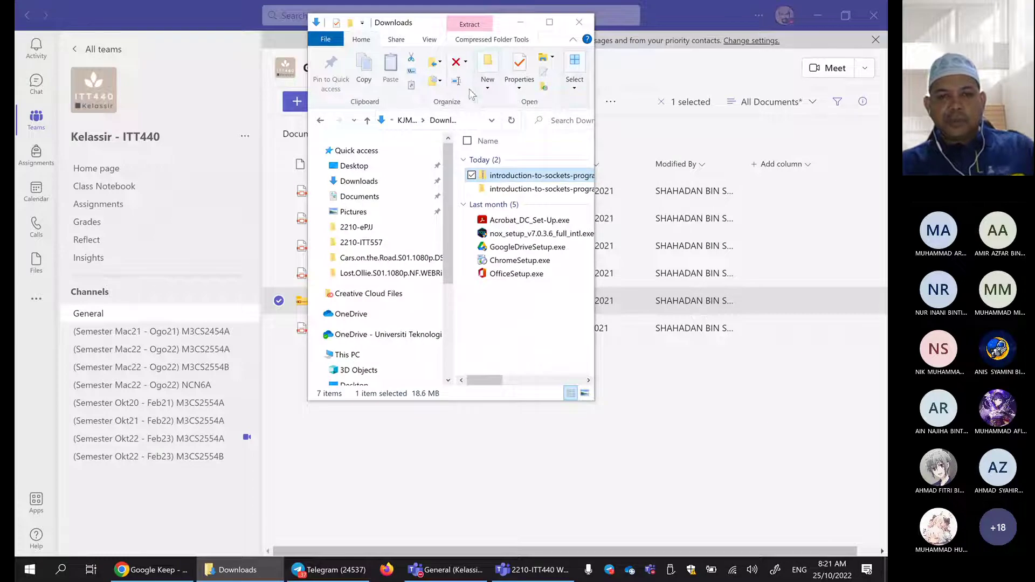
drag(543, 312, 550, 204)
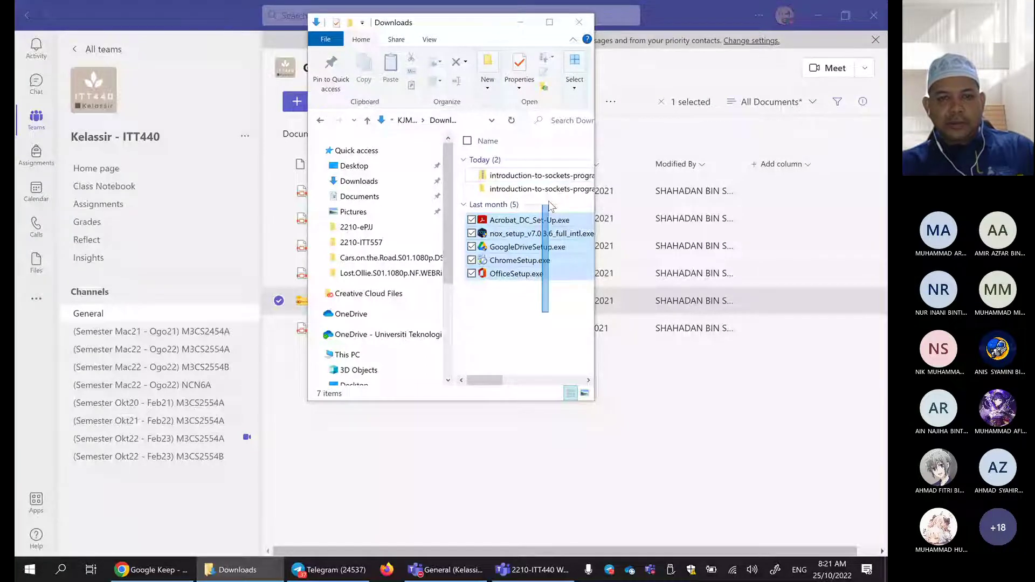
drag(550, 204, 547, 173)
right_click(338, 182)
key(Escape)
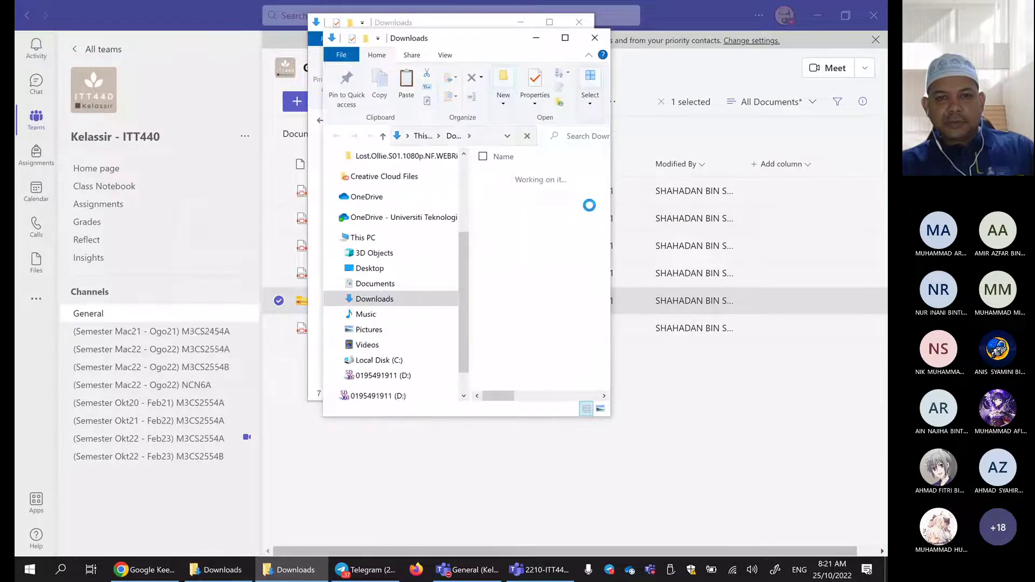
Step: Widen the second Explorer window and paste the cut items into the Downloads folder under This PC
drag(610, 206, 887, 221)
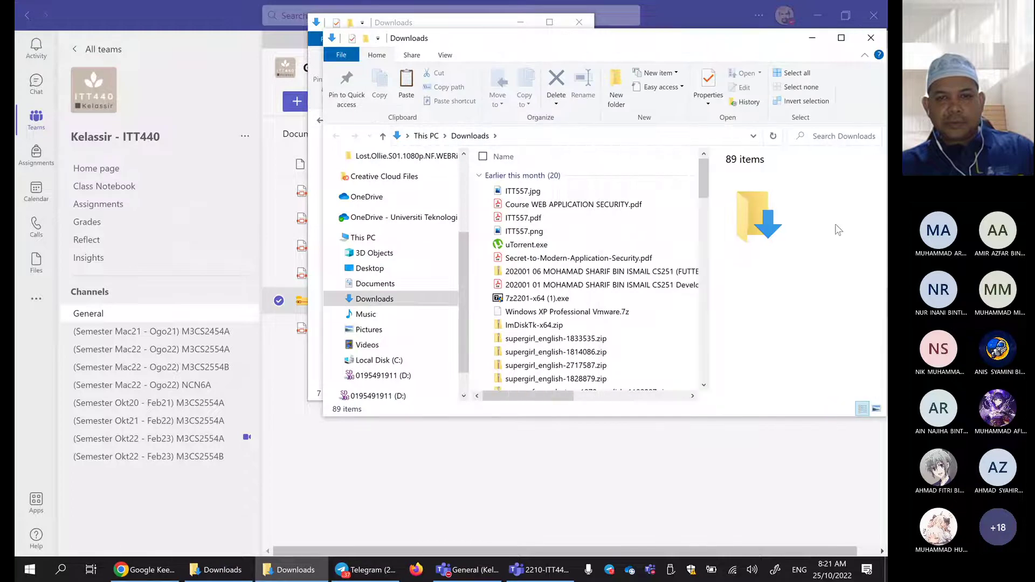
click(695, 325)
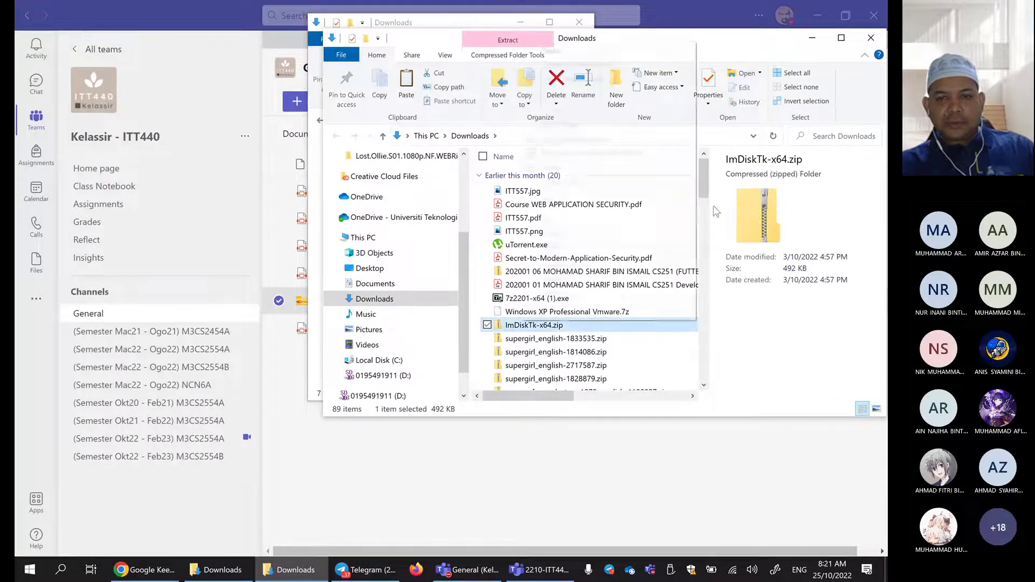
right_click(697, 321)
drag(707, 189, 698, 376)
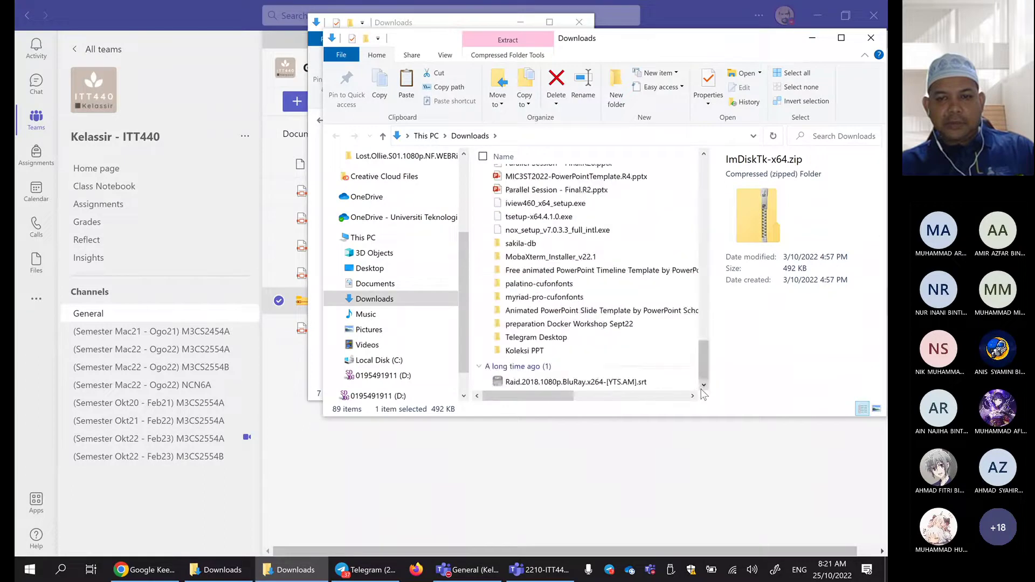
click(690, 380)
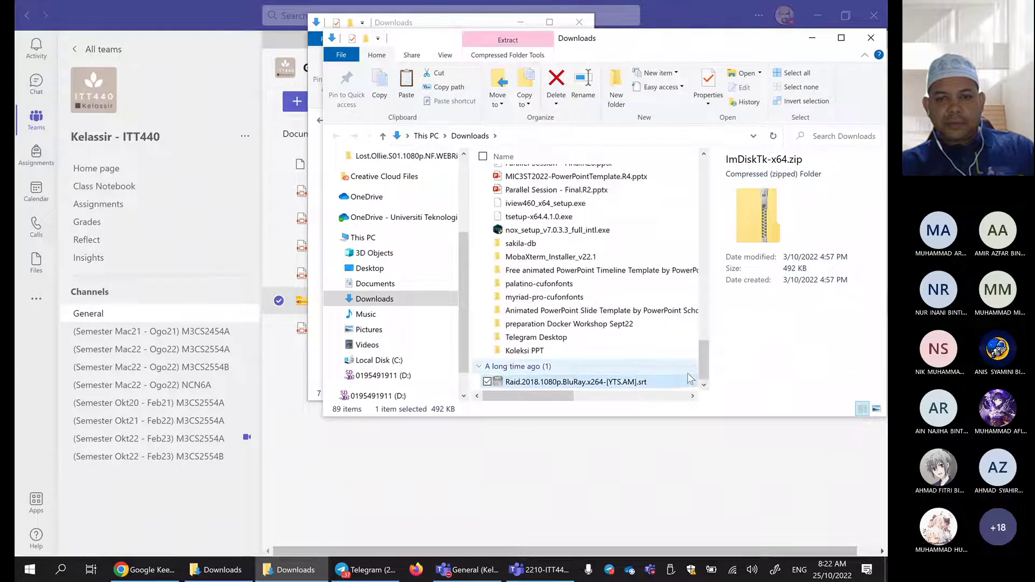
right_click(687, 375)
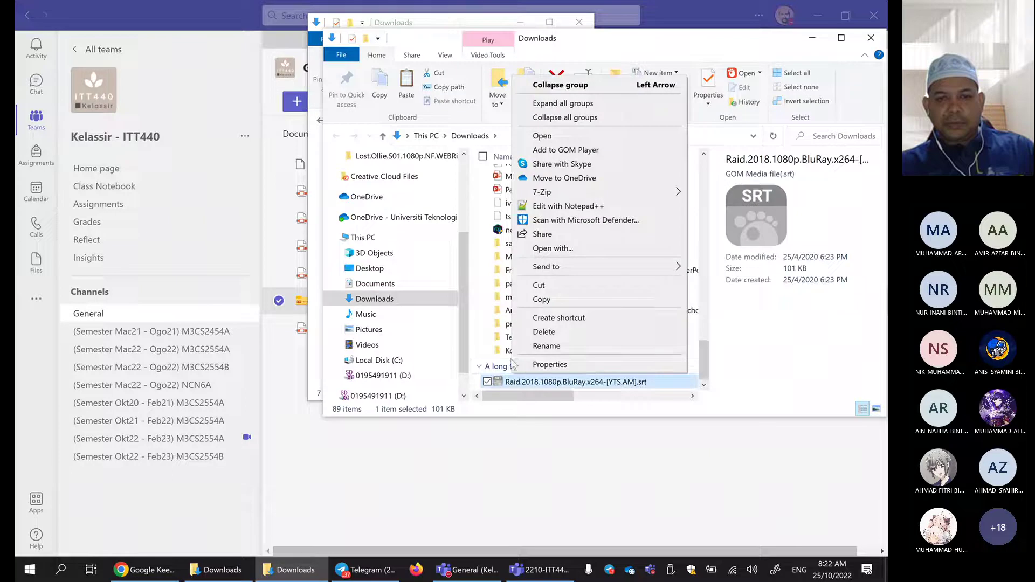
click(481, 356)
right_click(478, 350)
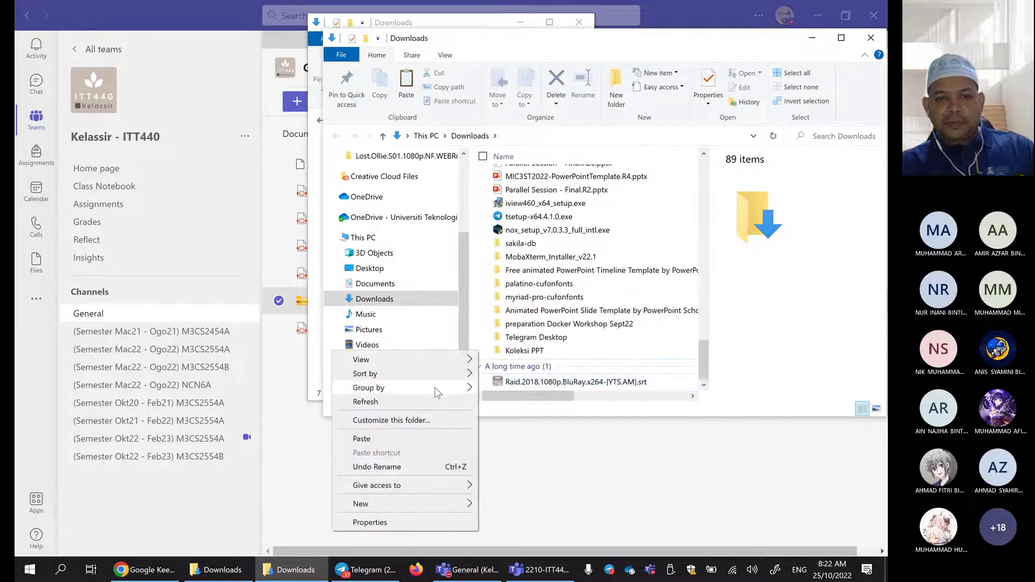
click(403, 441)
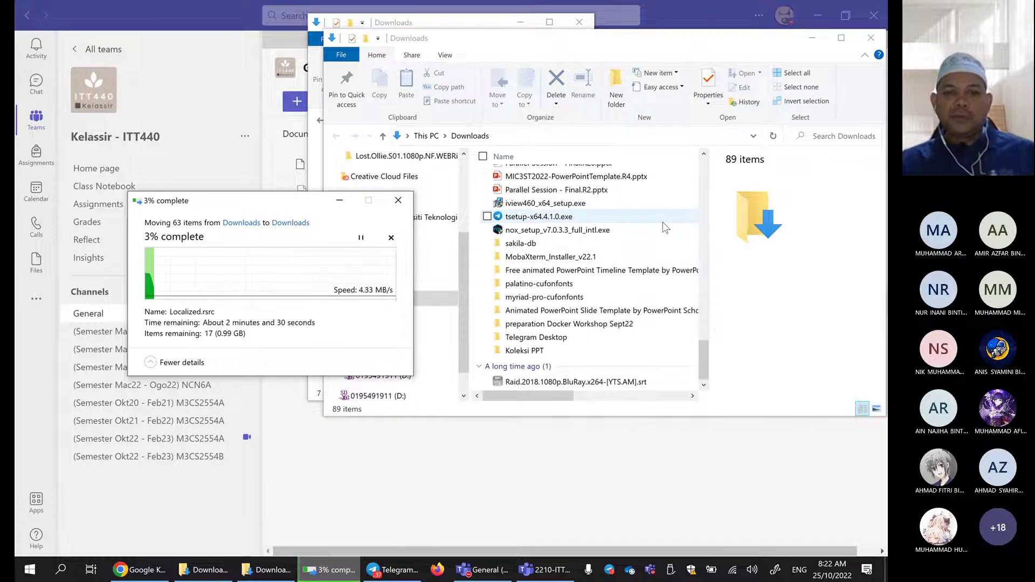
Step: Go up to the user profile folder in the first Explorer window and replace the same-named files at the move's destination
click(654, 47)
drag(654, 46, 452, 224)
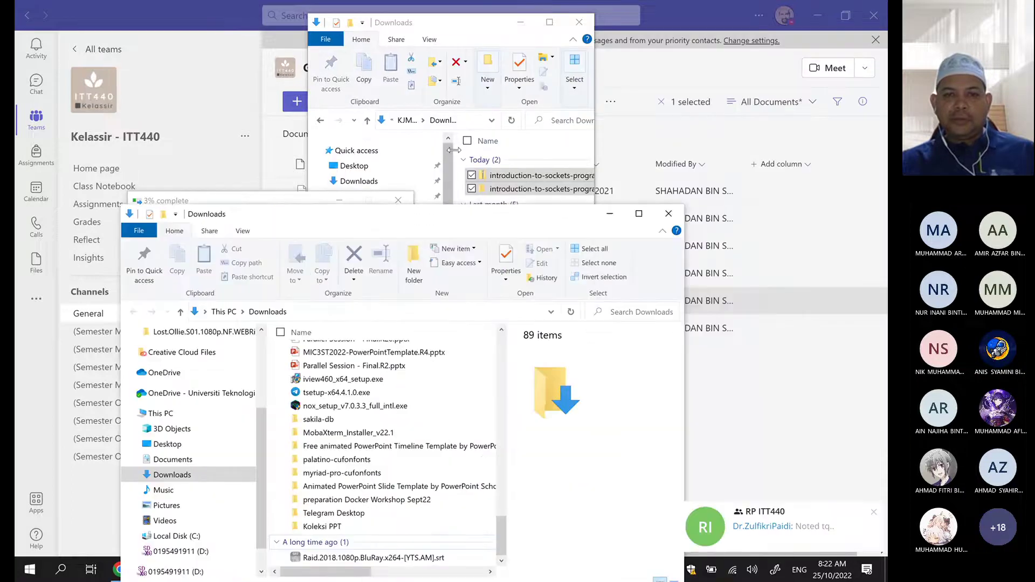
click(405, 124)
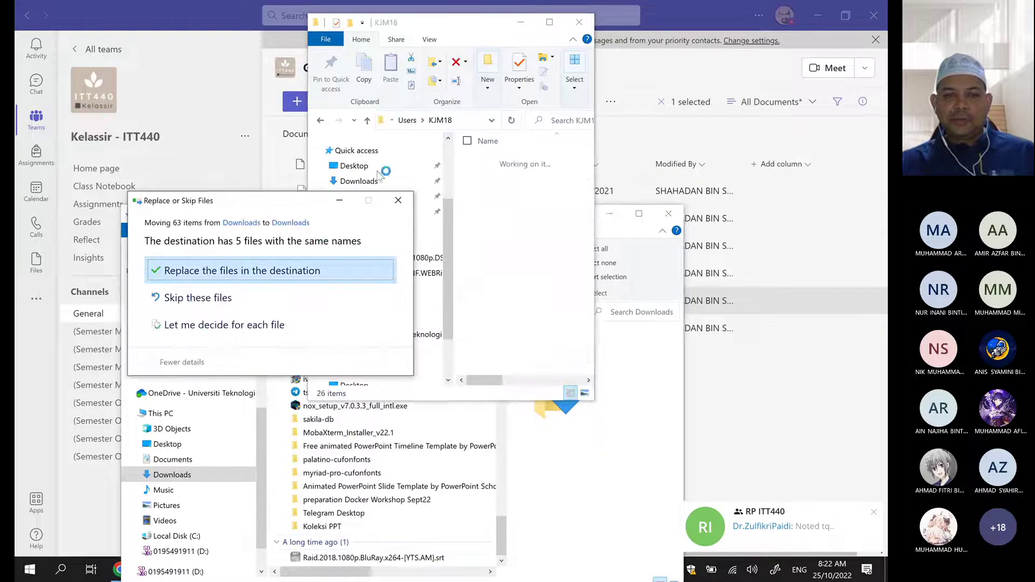
click(257, 272)
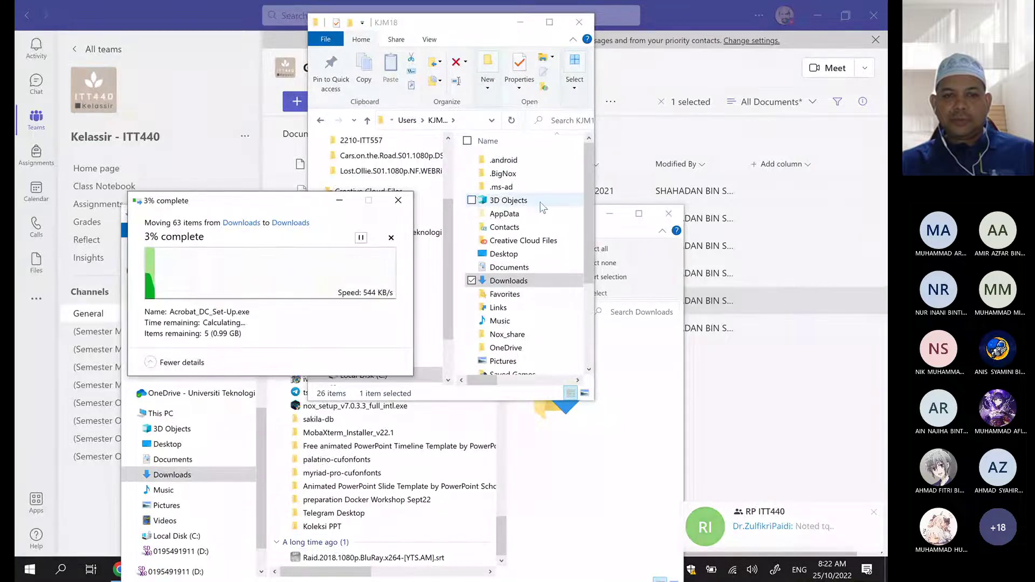
Step: Create a shortcut to the user profile's Downloads folder inside the Downloads folder under This PC
drag(496, 33, 763, 40)
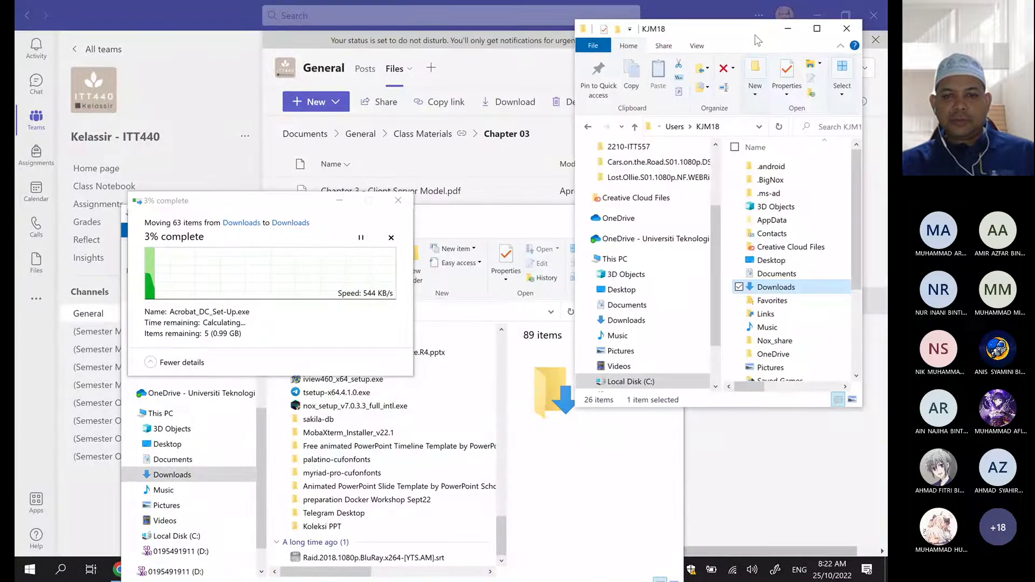
drag(759, 292, 560, 471)
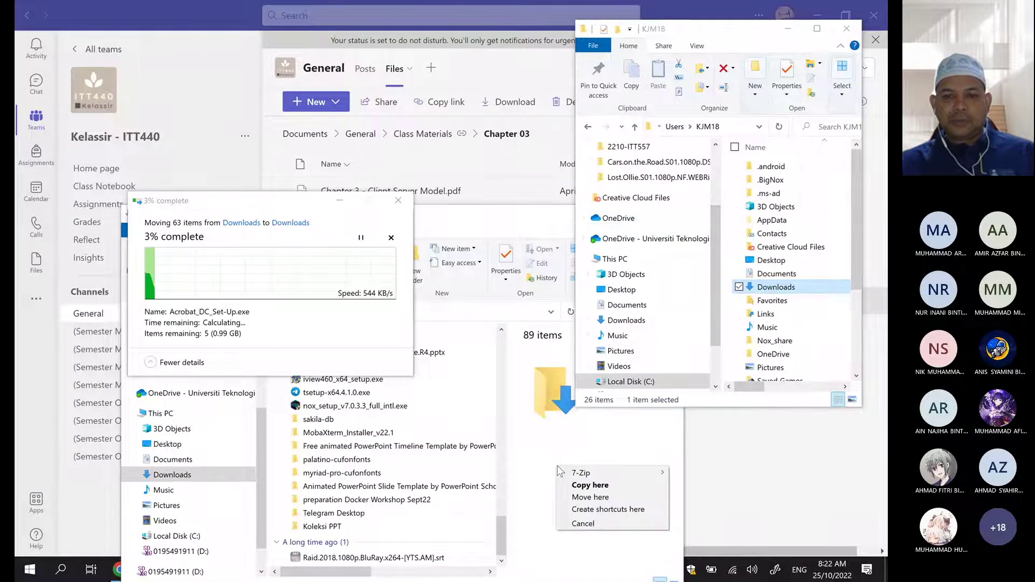
click(601, 507)
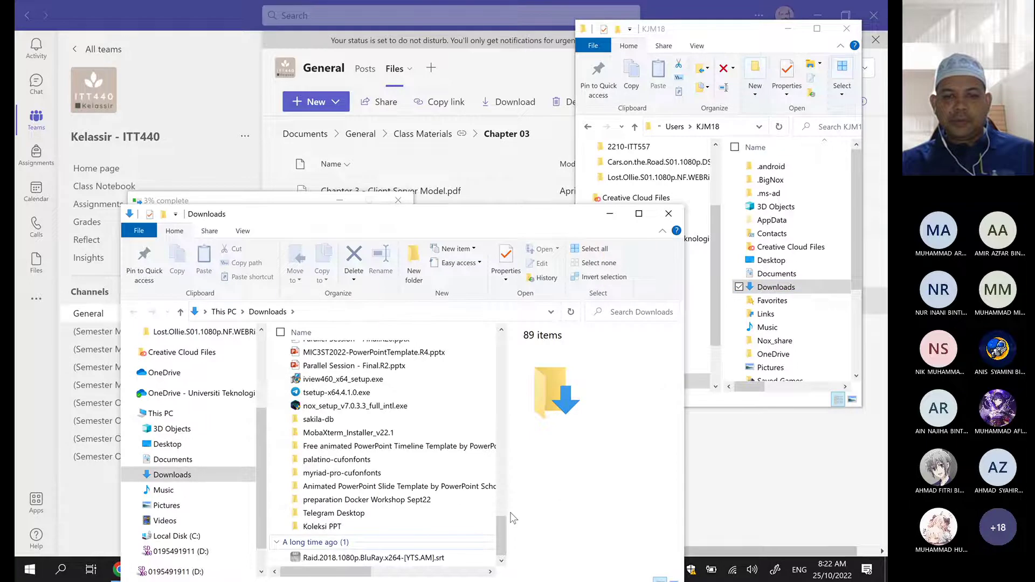
drag(501, 528, 503, 354)
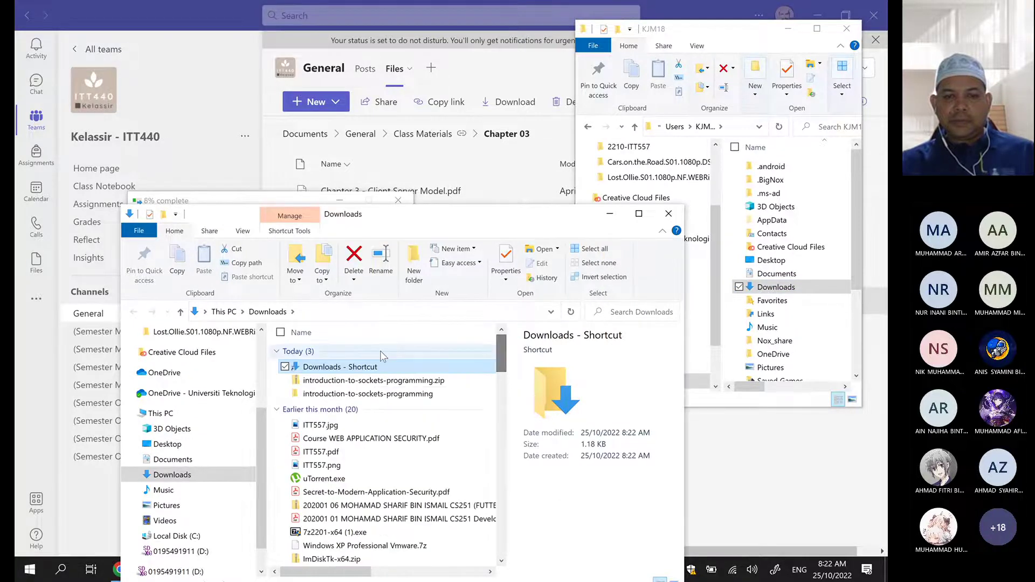
right_click(373, 370)
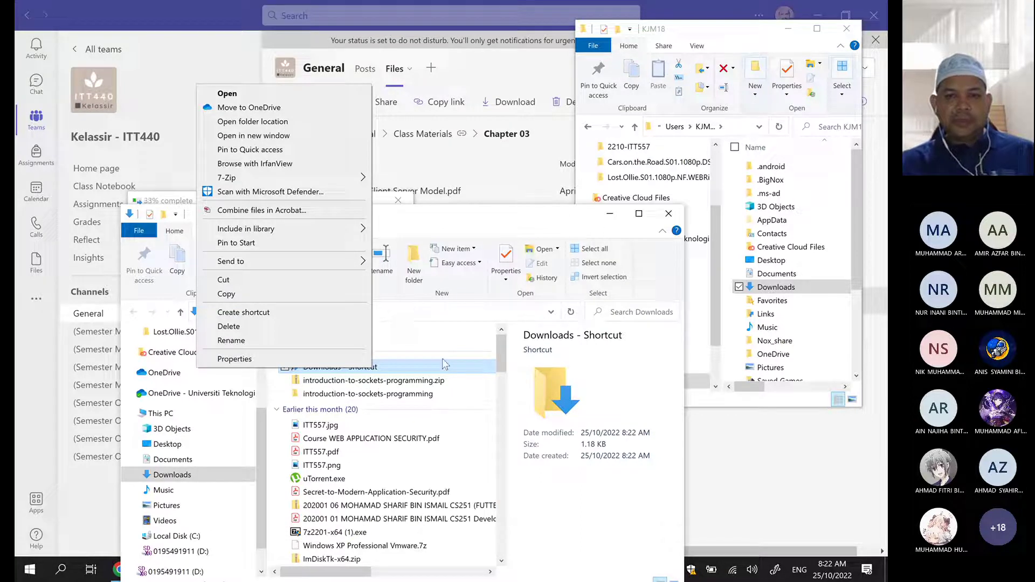
click(430, 372)
click(363, 369)
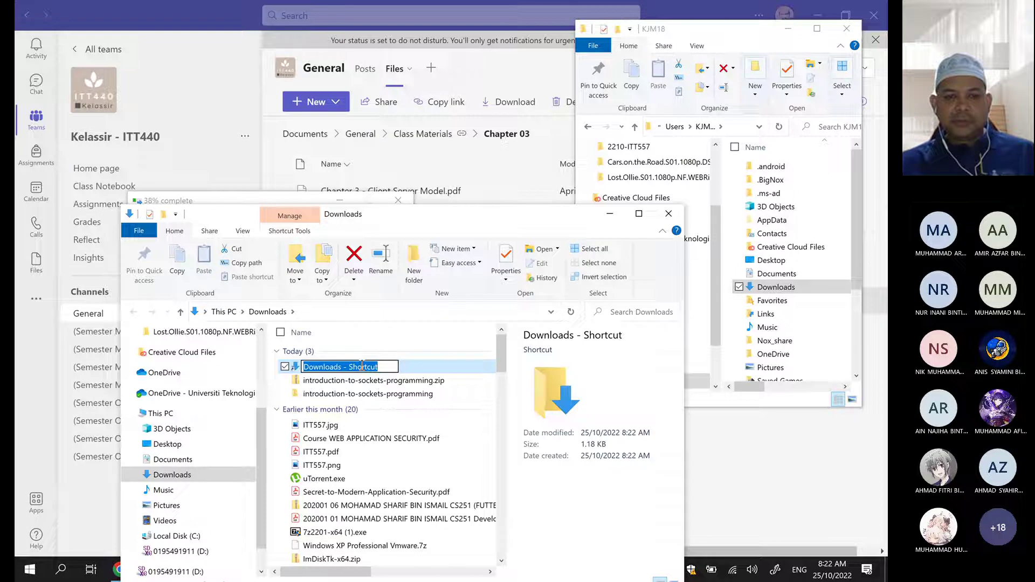
key(Return)
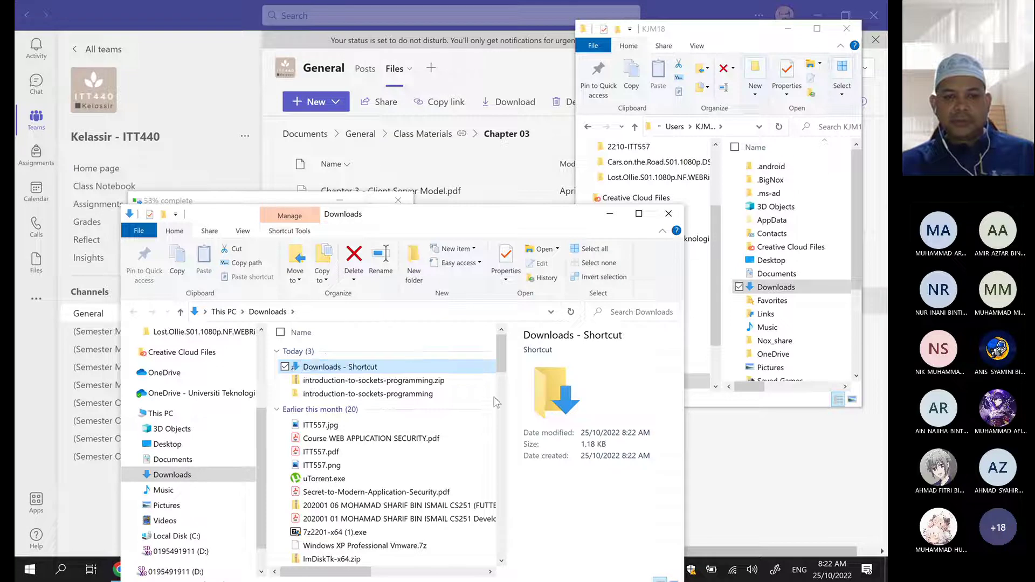
Step: Open the extracted introduction-to-sockets-programming folder and its subfolder, and allow all current items to move without their properties
double_click(374, 394)
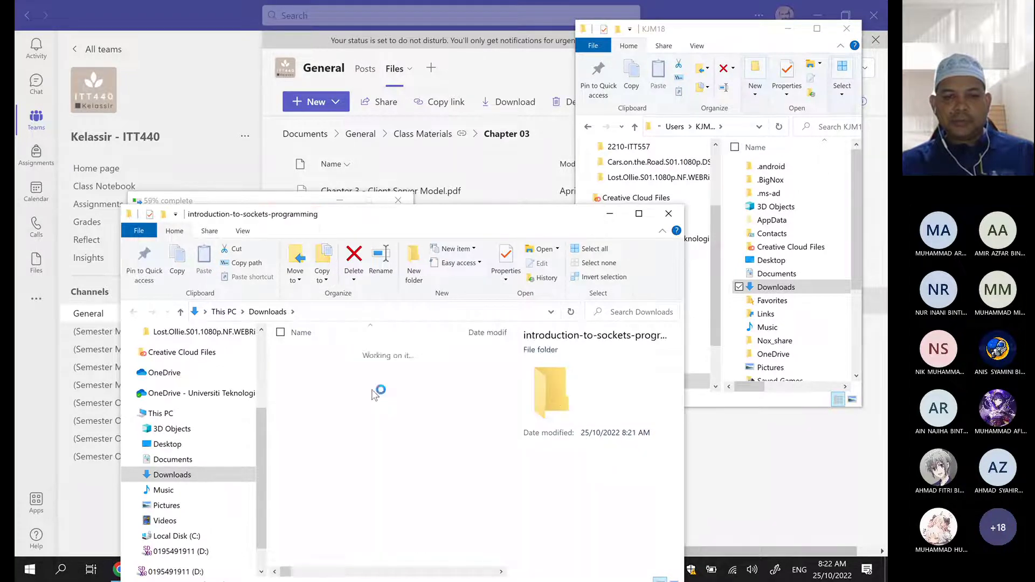
drag(470, 222, 615, 88)
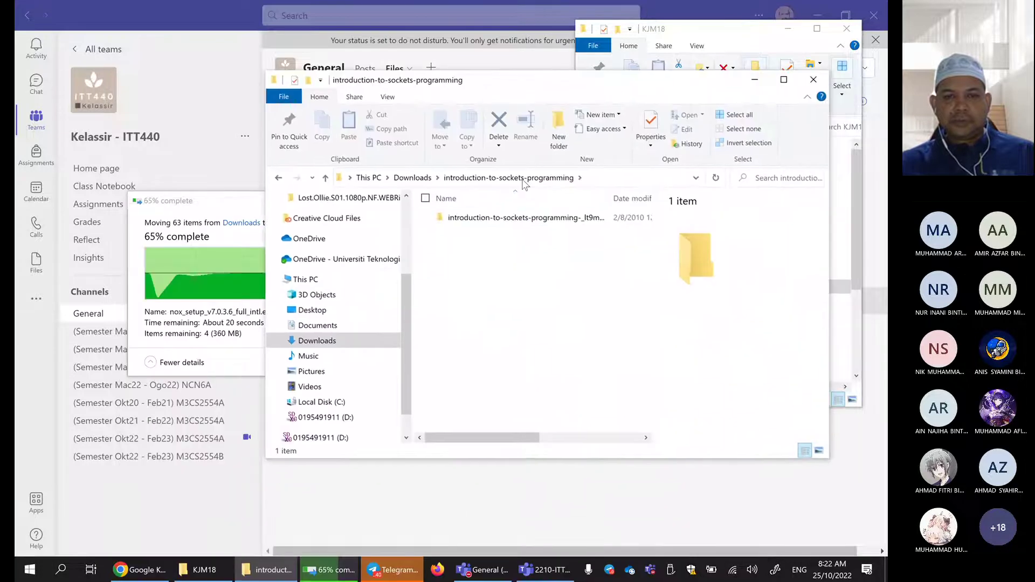
click(490, 218)
double_click(491, 218)
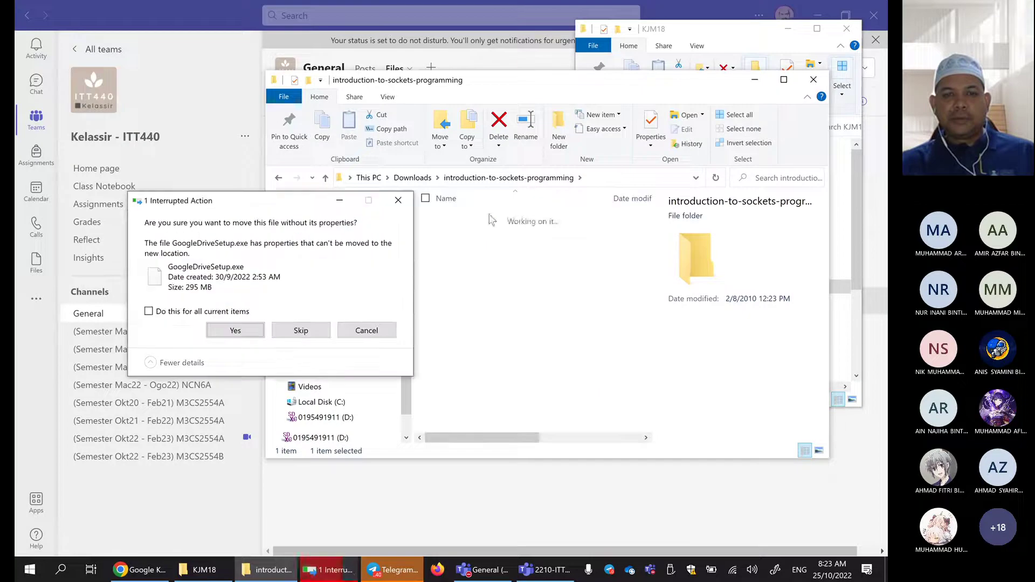
click(211, 312)
click(235, 330)
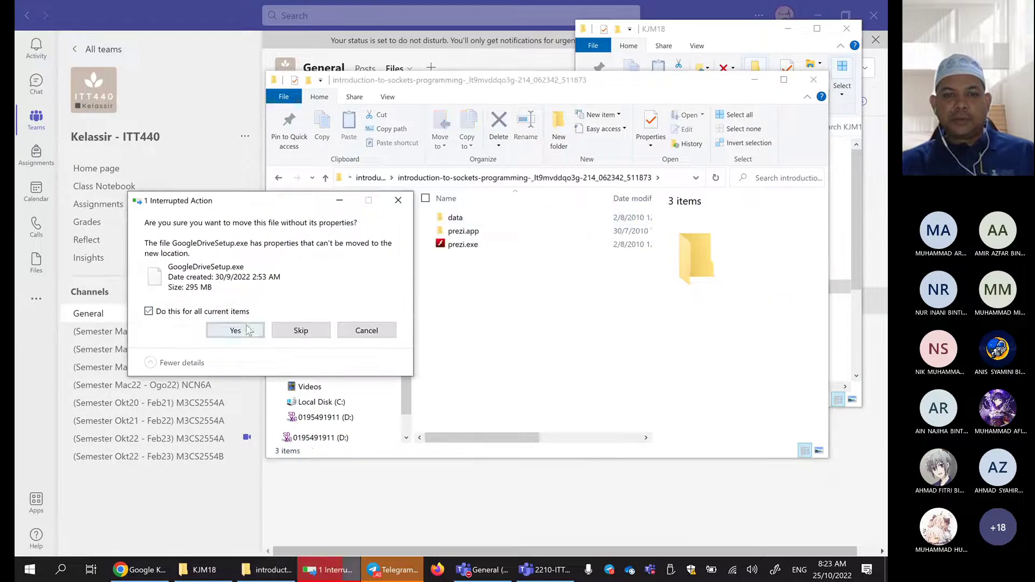
Step: Run prezi.exe, move its Adobe Flash Player window to Desktop 2 and switch to that desktop
click(462, 266)
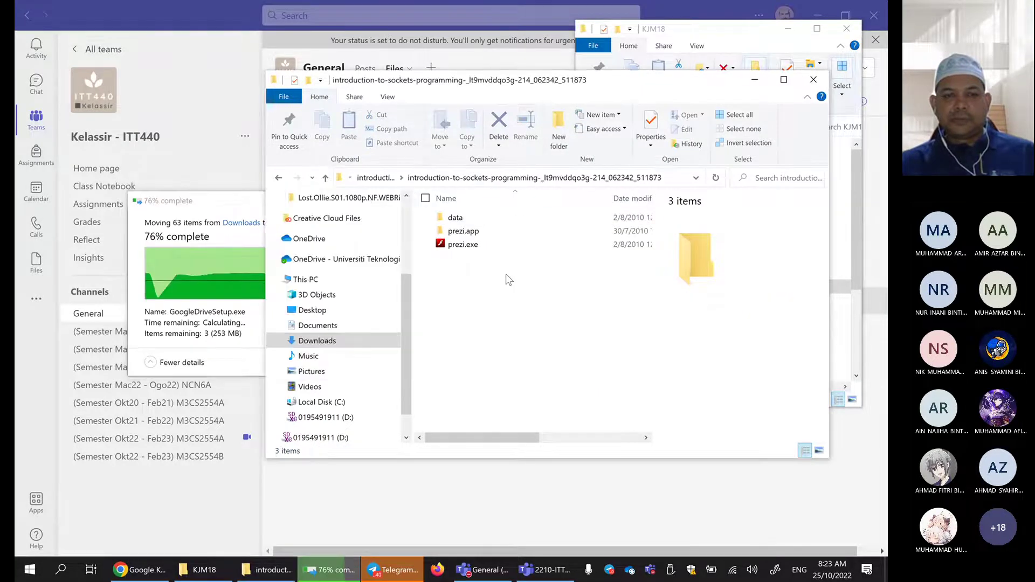
double_click(467, 245)
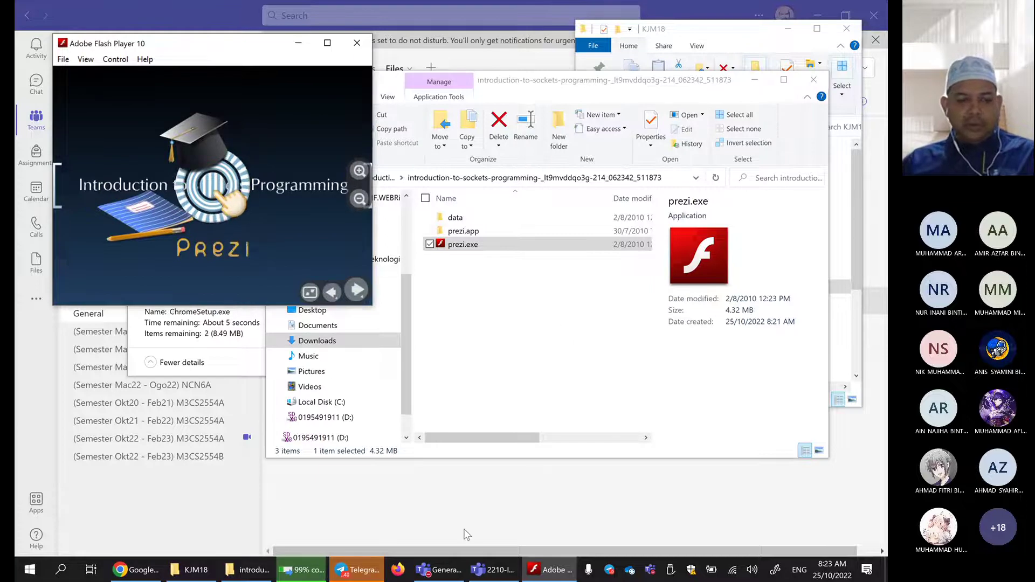
key(super+d)
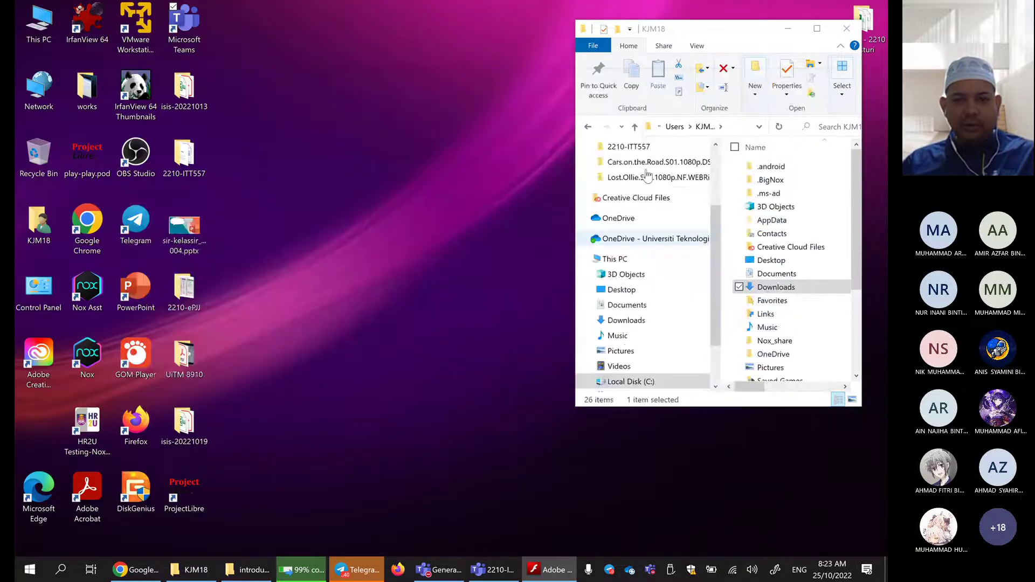
mouse_move(552, 576)
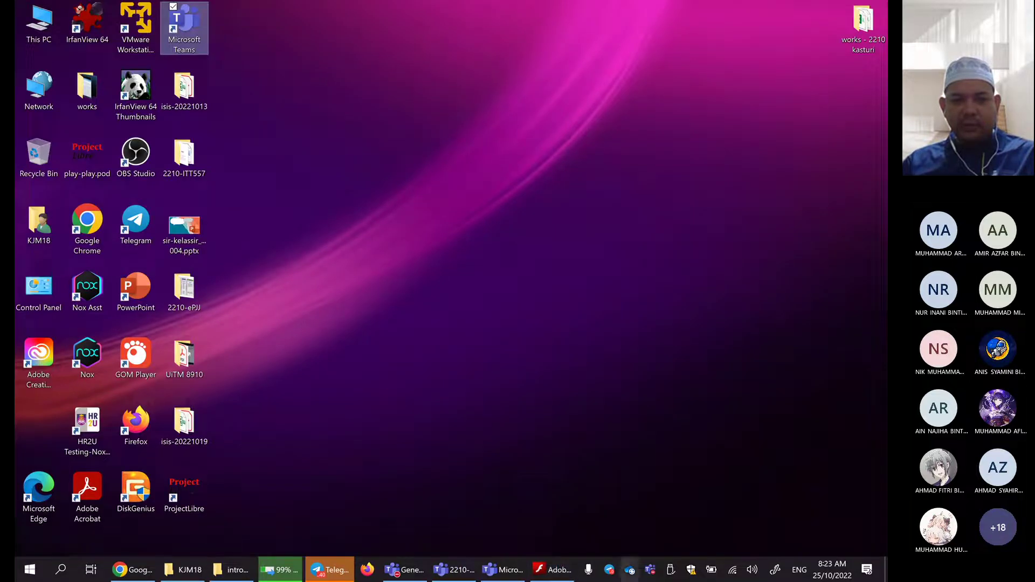
click(572, 569)
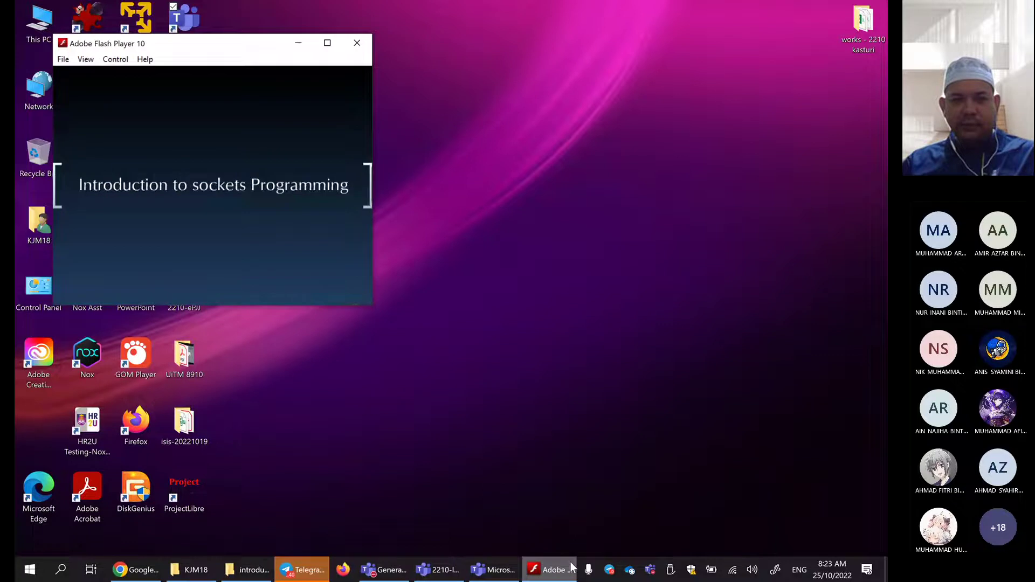
click(90, 570)
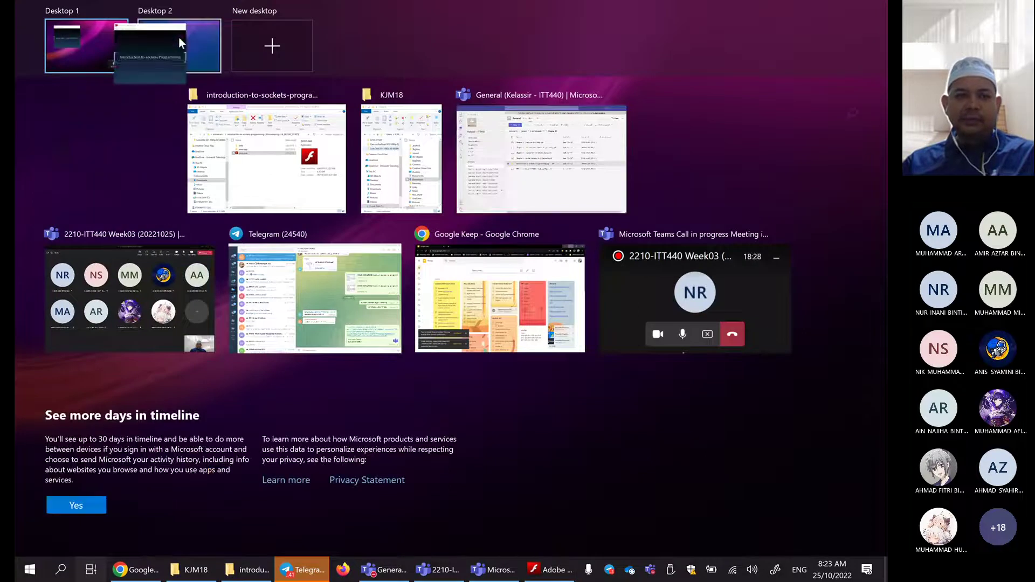
click(183, 38)
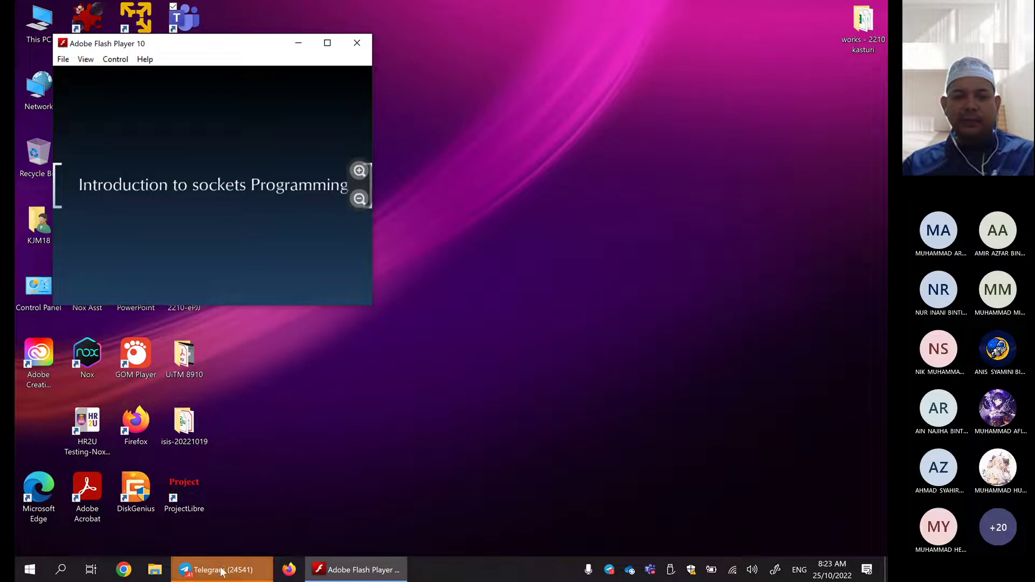
Step: Show the Prezi presentation in full screen and focus on its "Introduction to sockets Programming" title
mouse_move(222, 572)
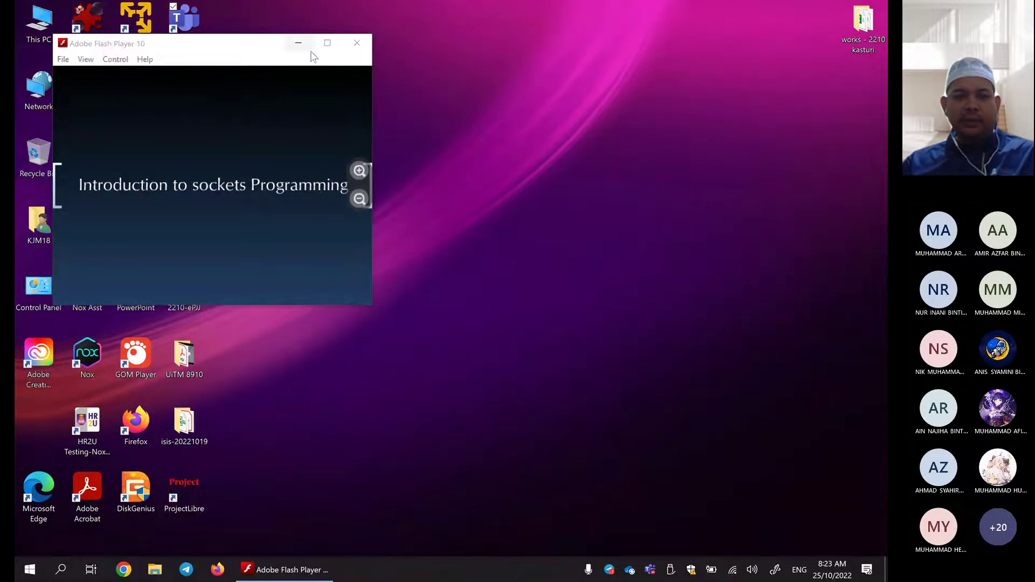
click(85, 60)
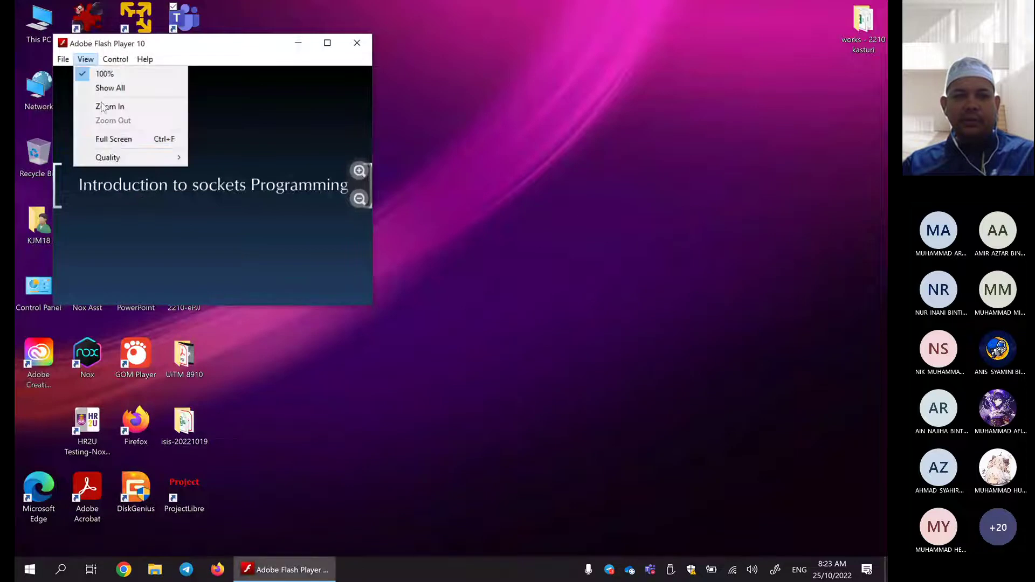
click(115, 137)
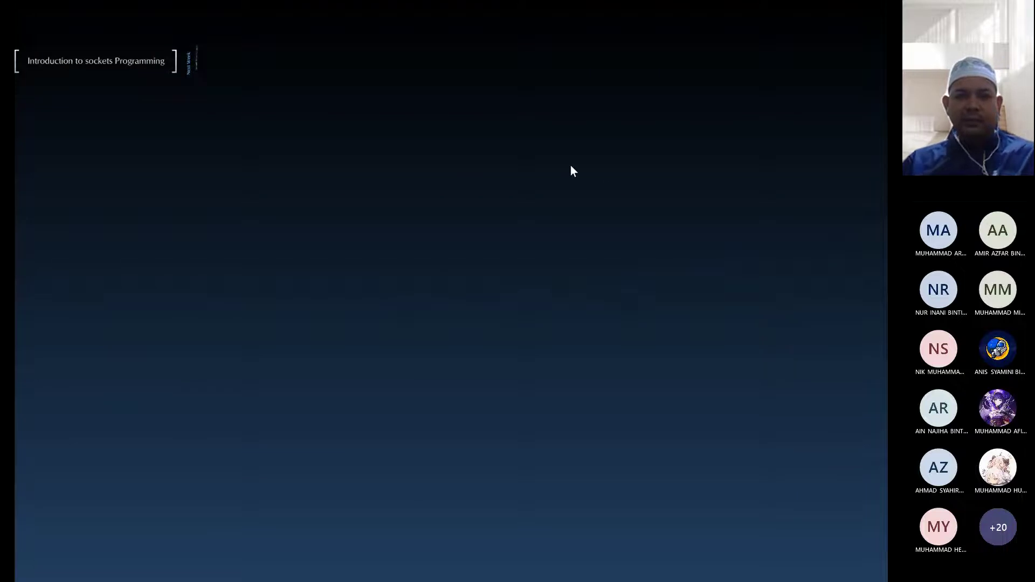
click(111, 66)
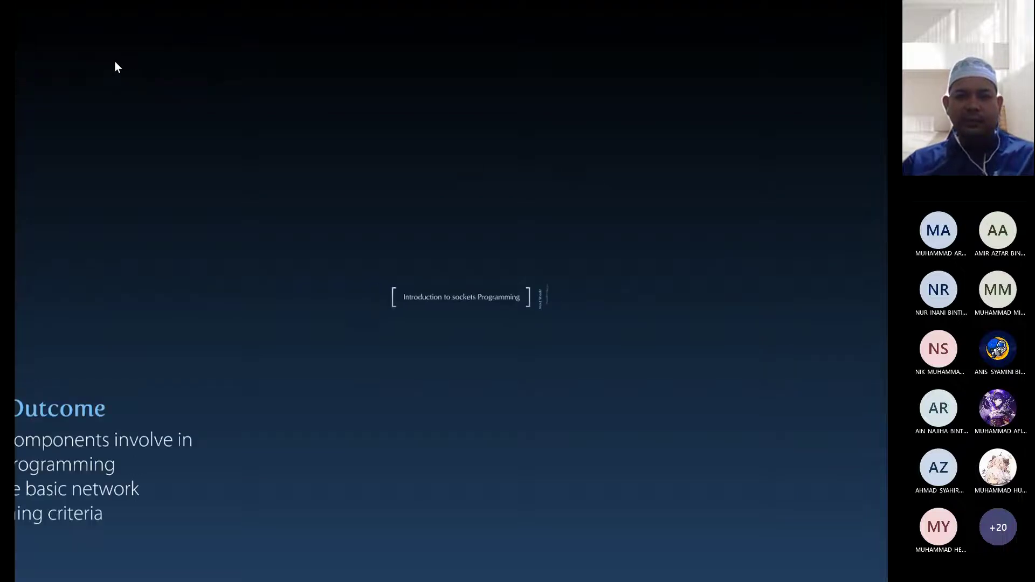